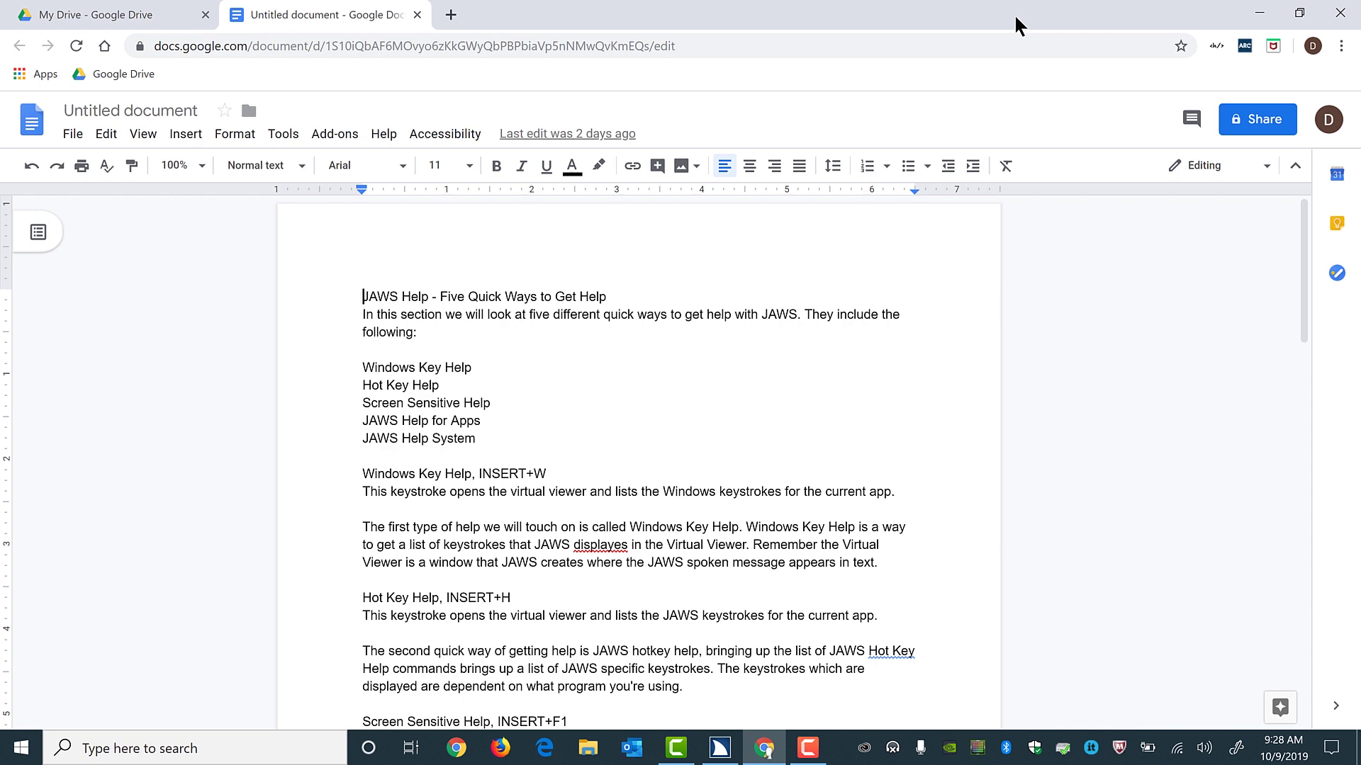
Scroll to the end of the help text and select the 'New Heading Here' placeholder line
key(Page_Down)
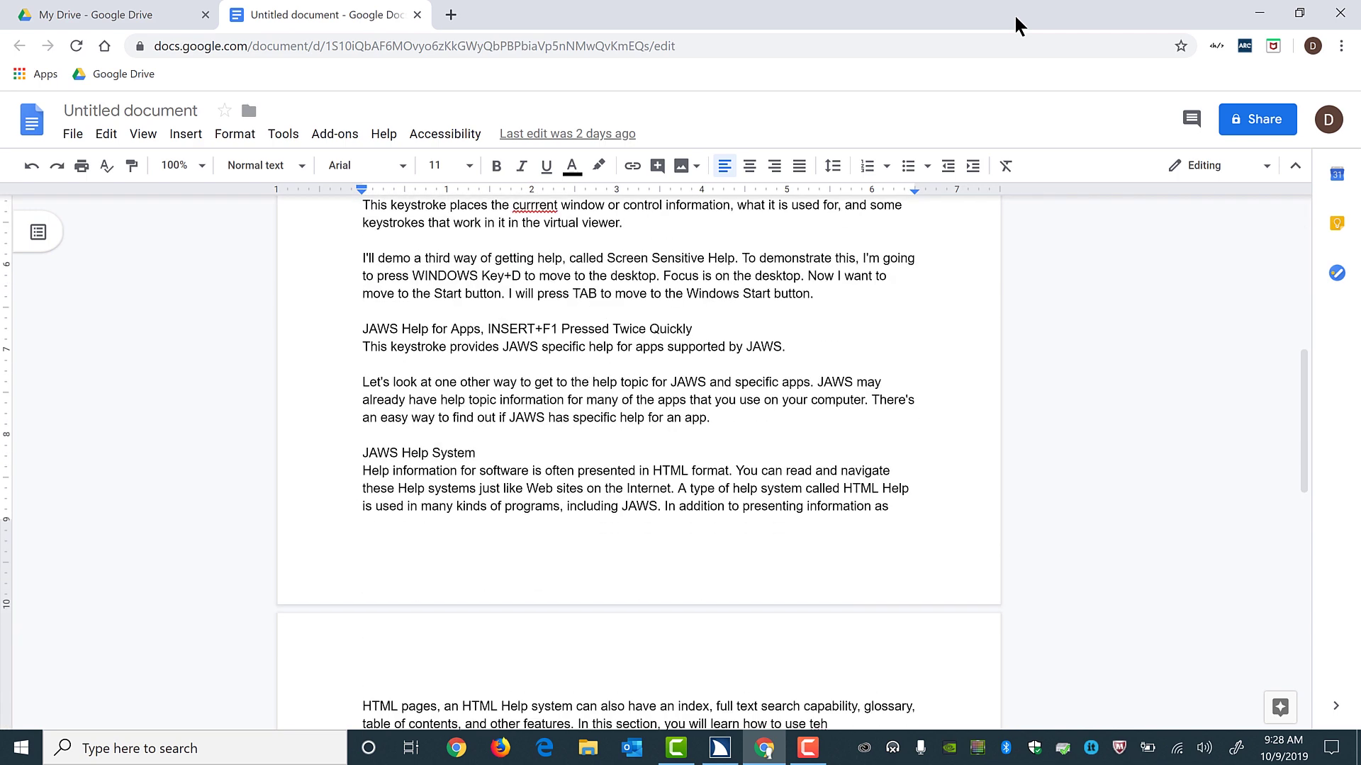
key(Page_Down)
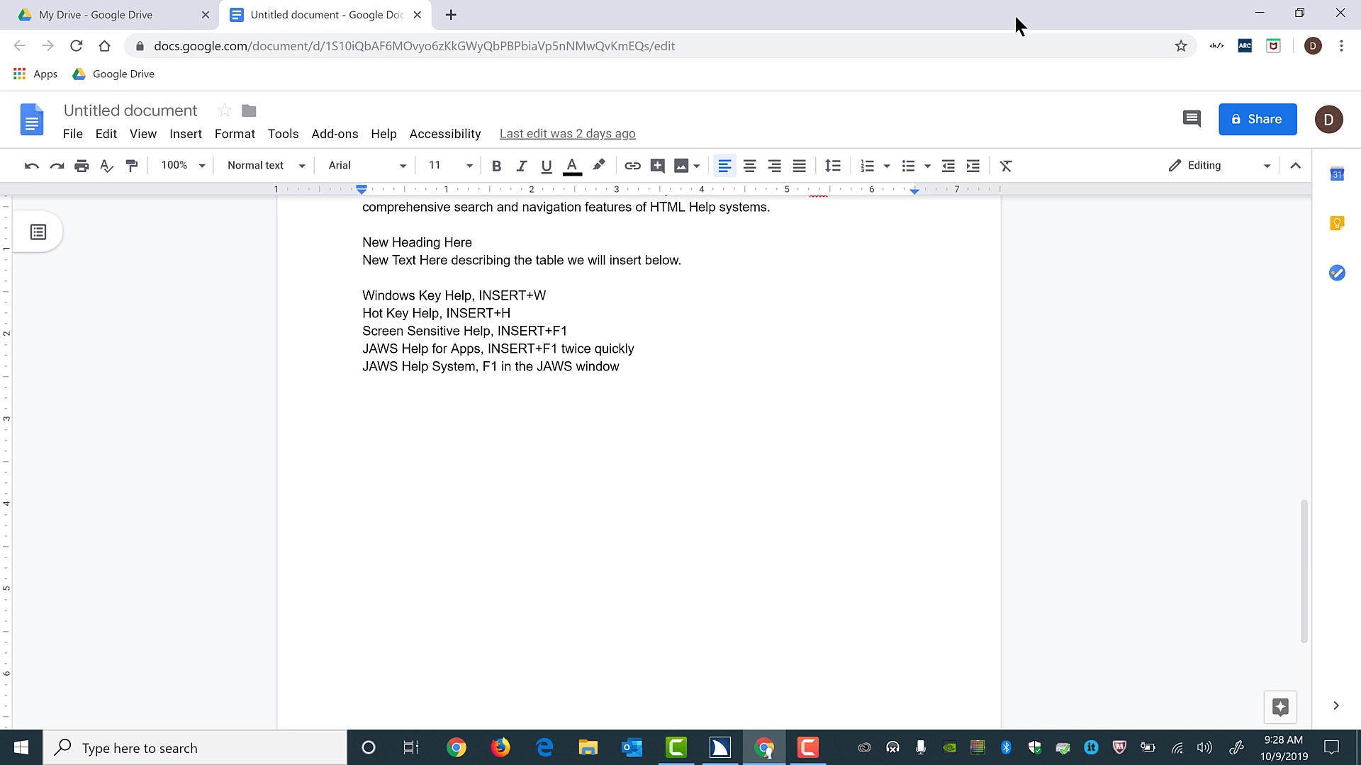
key(shift+End)
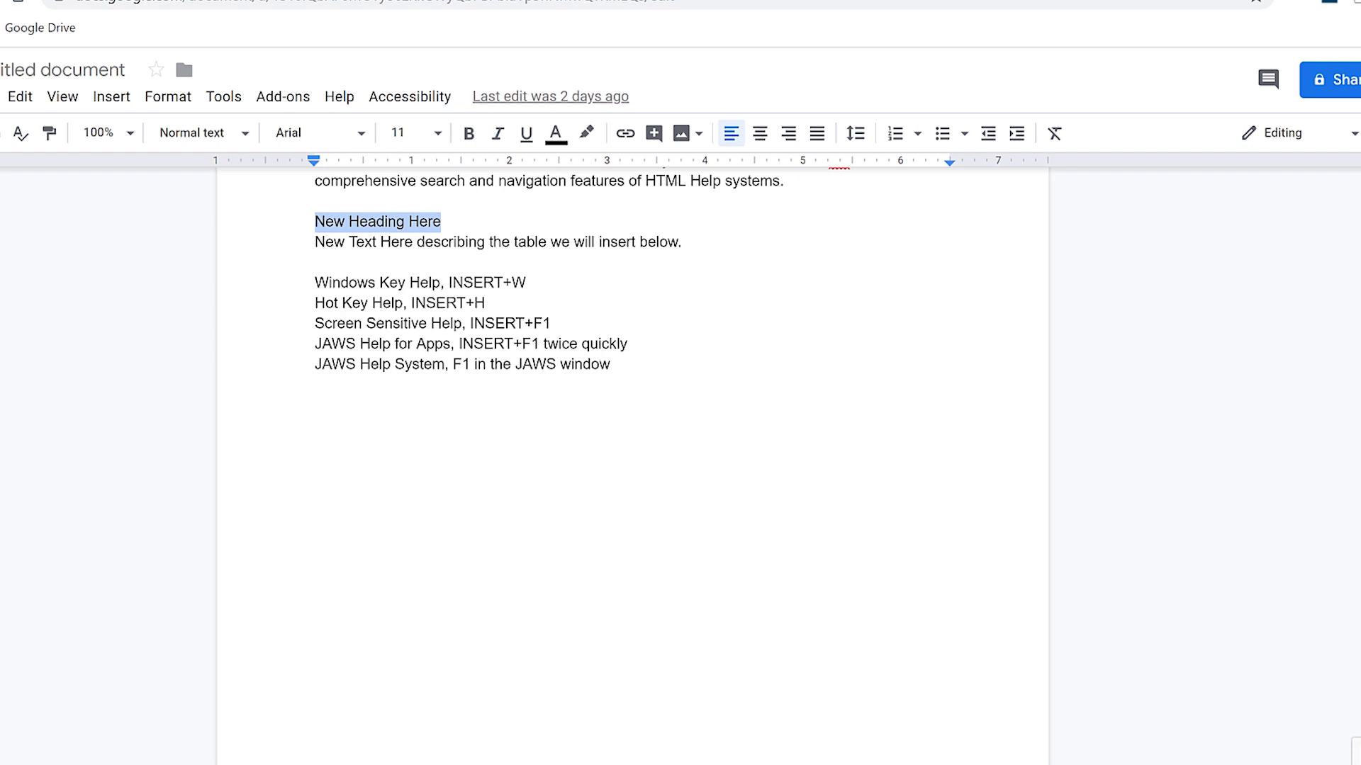
Type 'JAWS Help Keystrokes' over the selected placeholder and go to the description line's start
text(JAW)
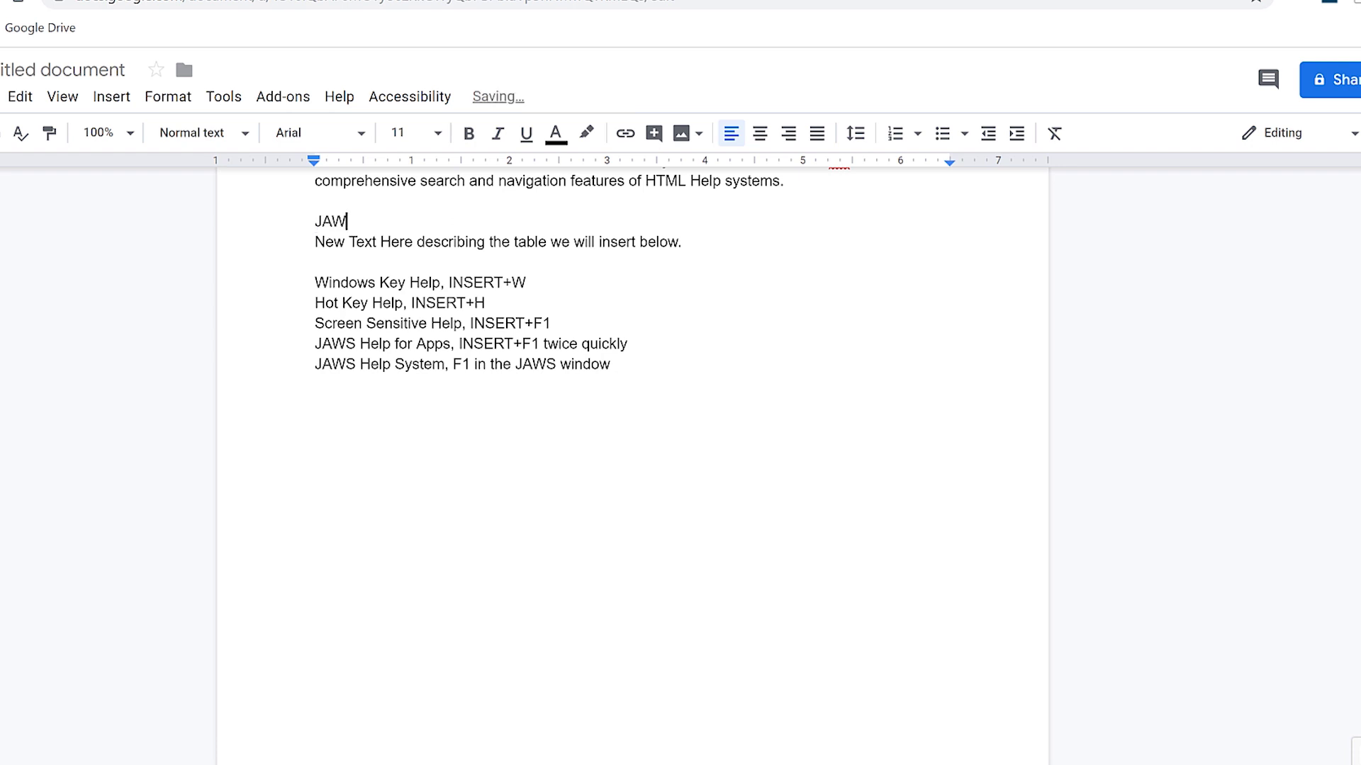
text(S Help Keystrokes)
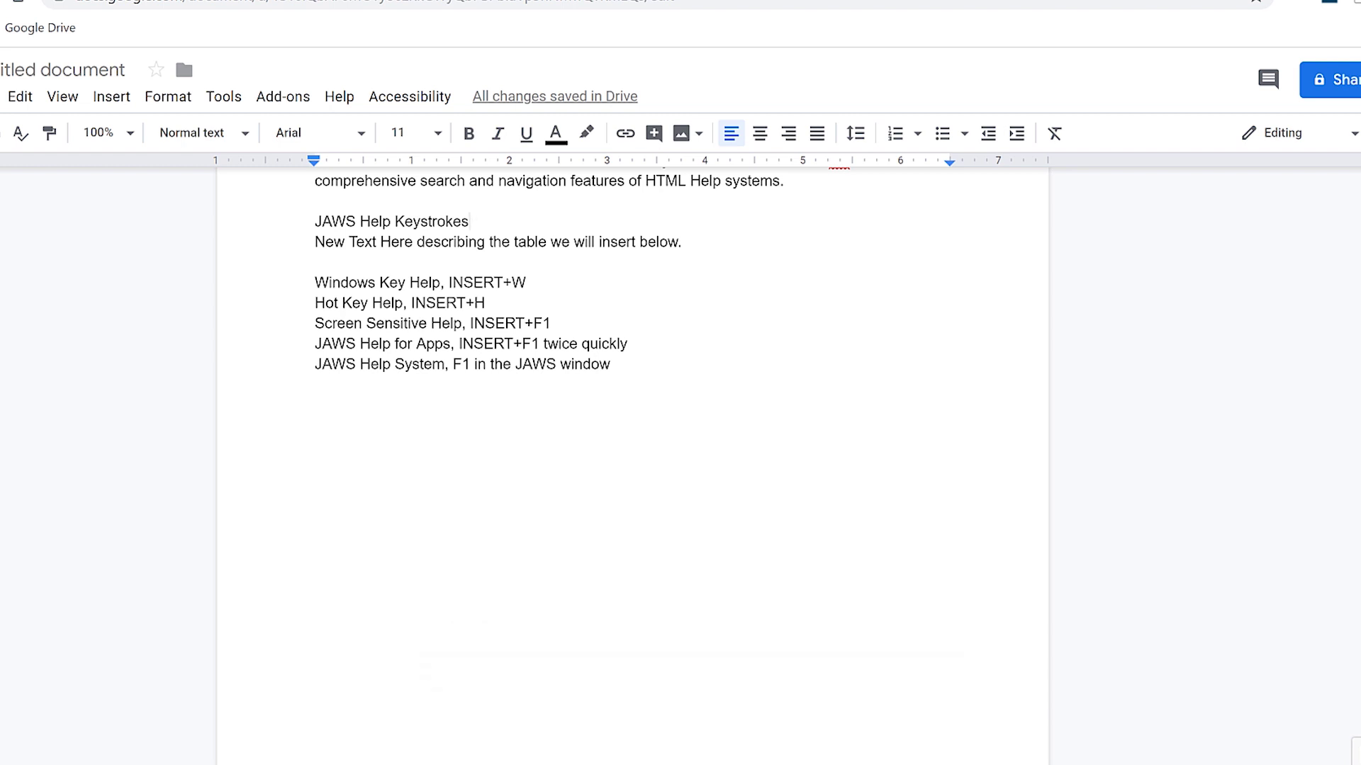
key(Down)
key(Home)
Replace the placeholder with 'The table below describes the five keystrokes we disdcussed today for getting help quickly in JAWS.' plus an empty line
key(Right)
key(Right)
key(Left)
key(Left)
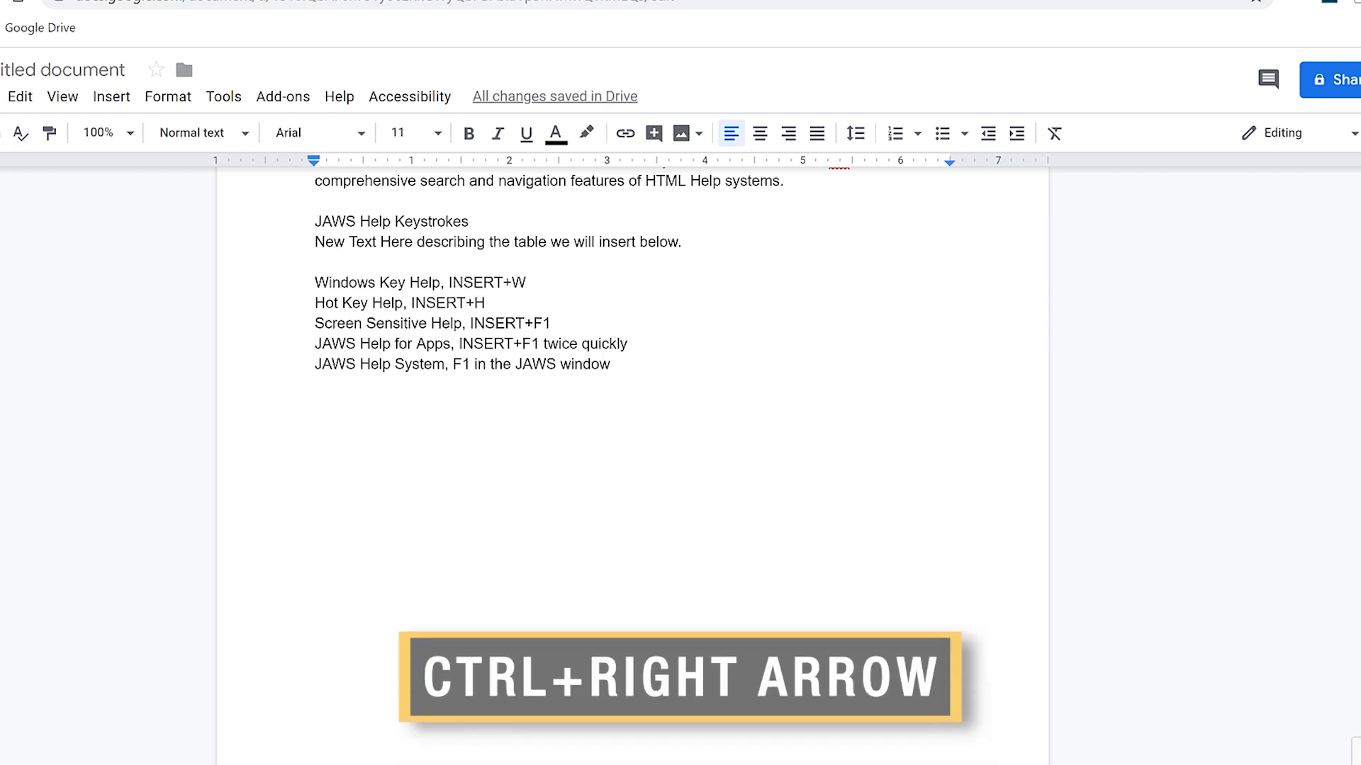
key(ctrl+Right)
key(ctrl+Right)
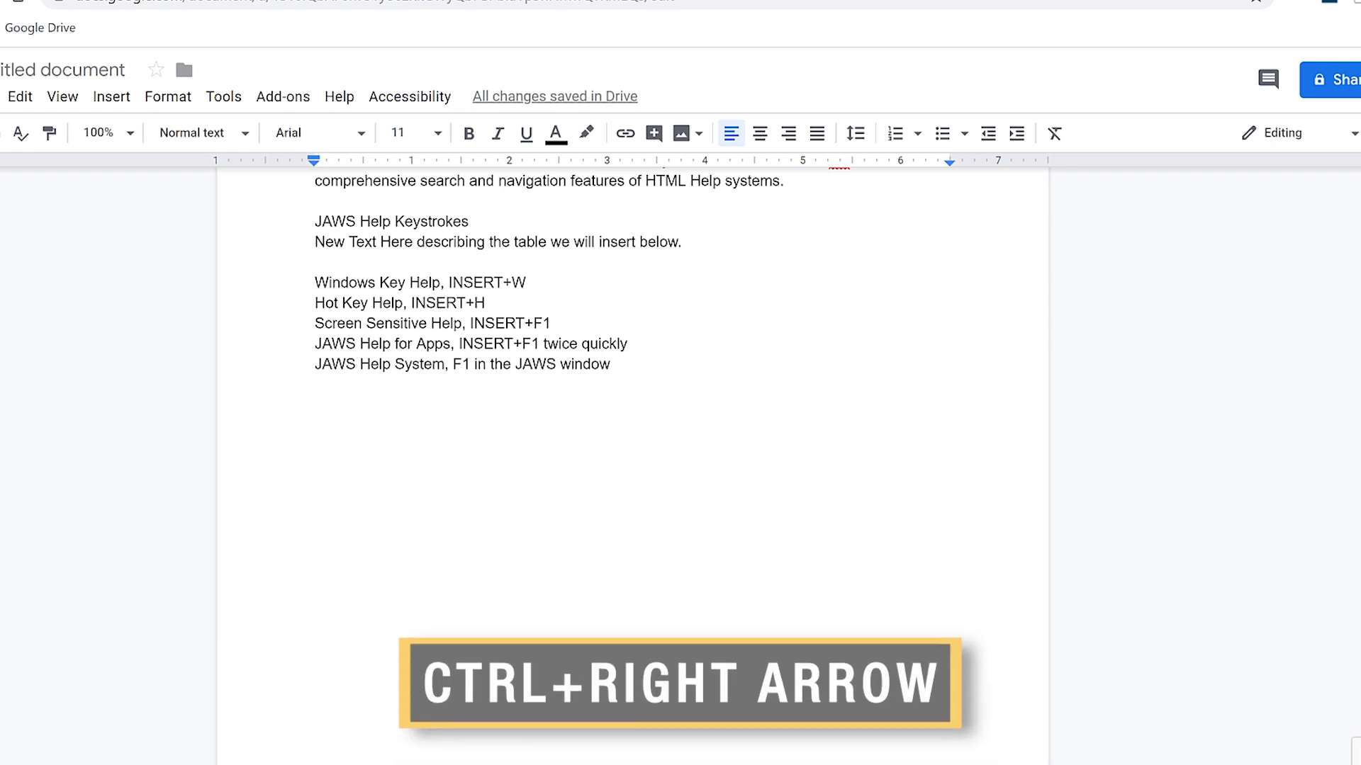
key(ctrl+Left)
key(ctrl+Left)
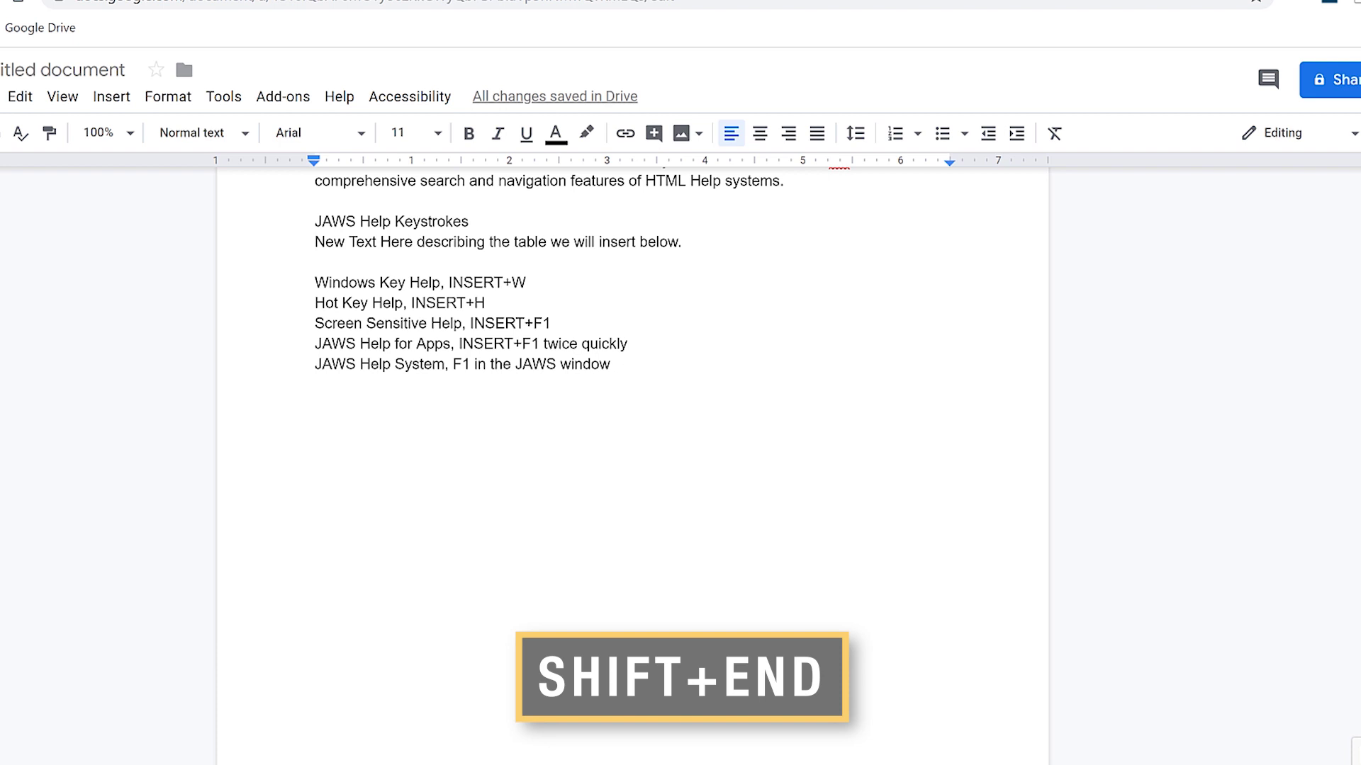
key(shift+End)
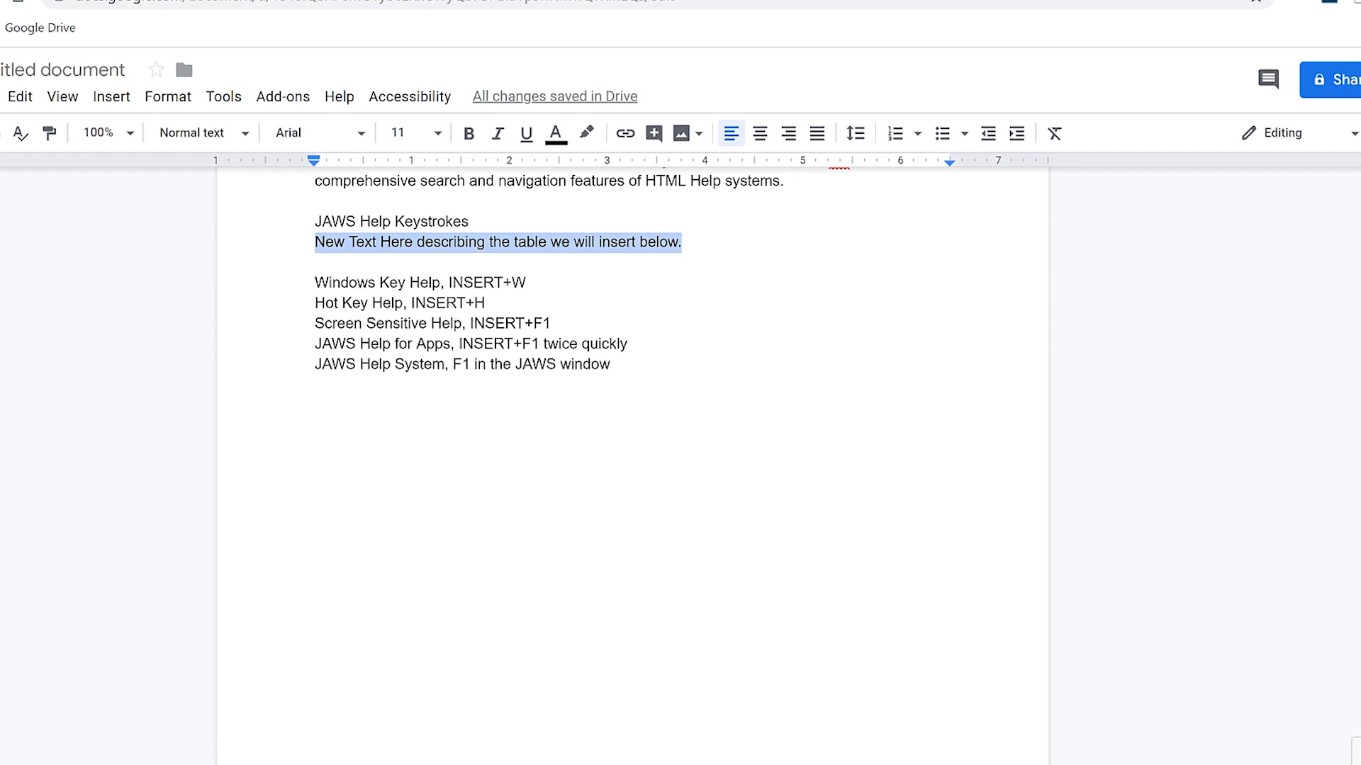
text(The table below)
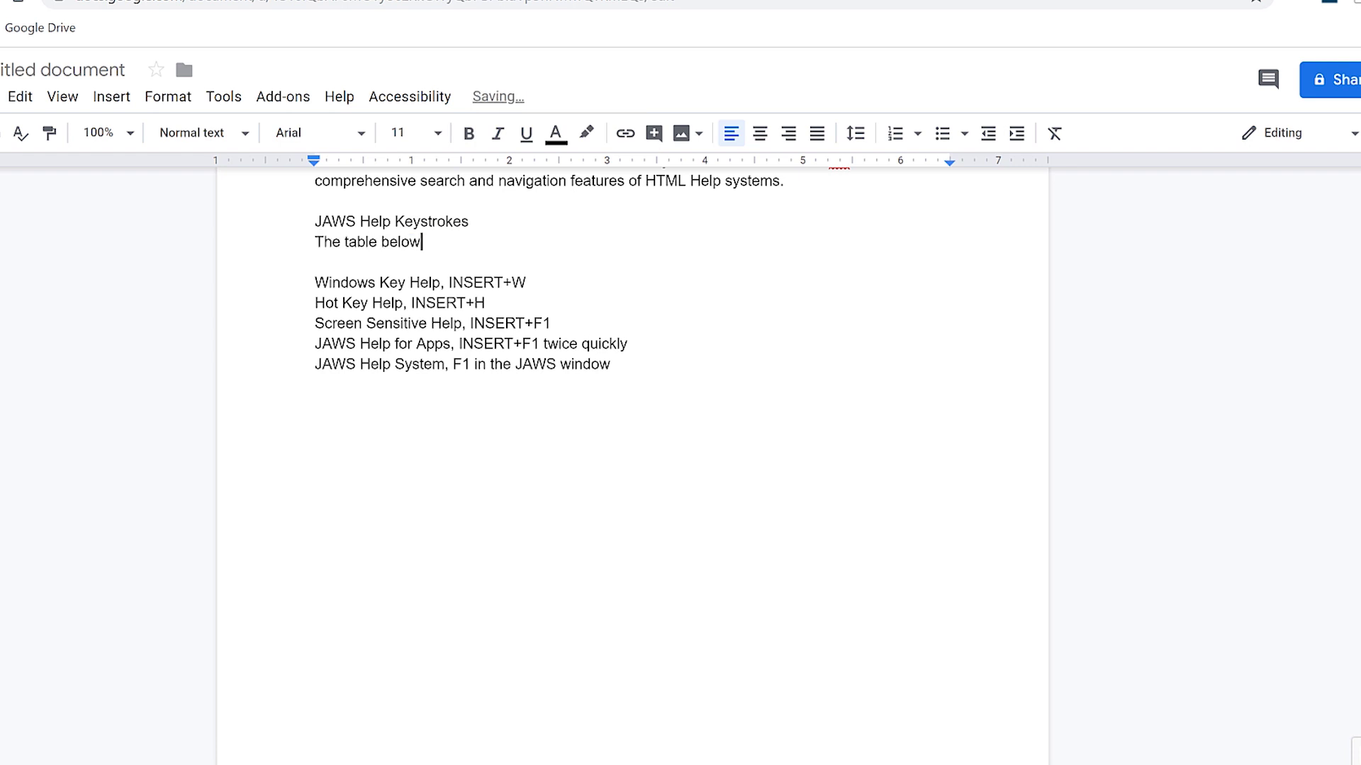
text( describes the five keystrokes we disdcussed today for getting)
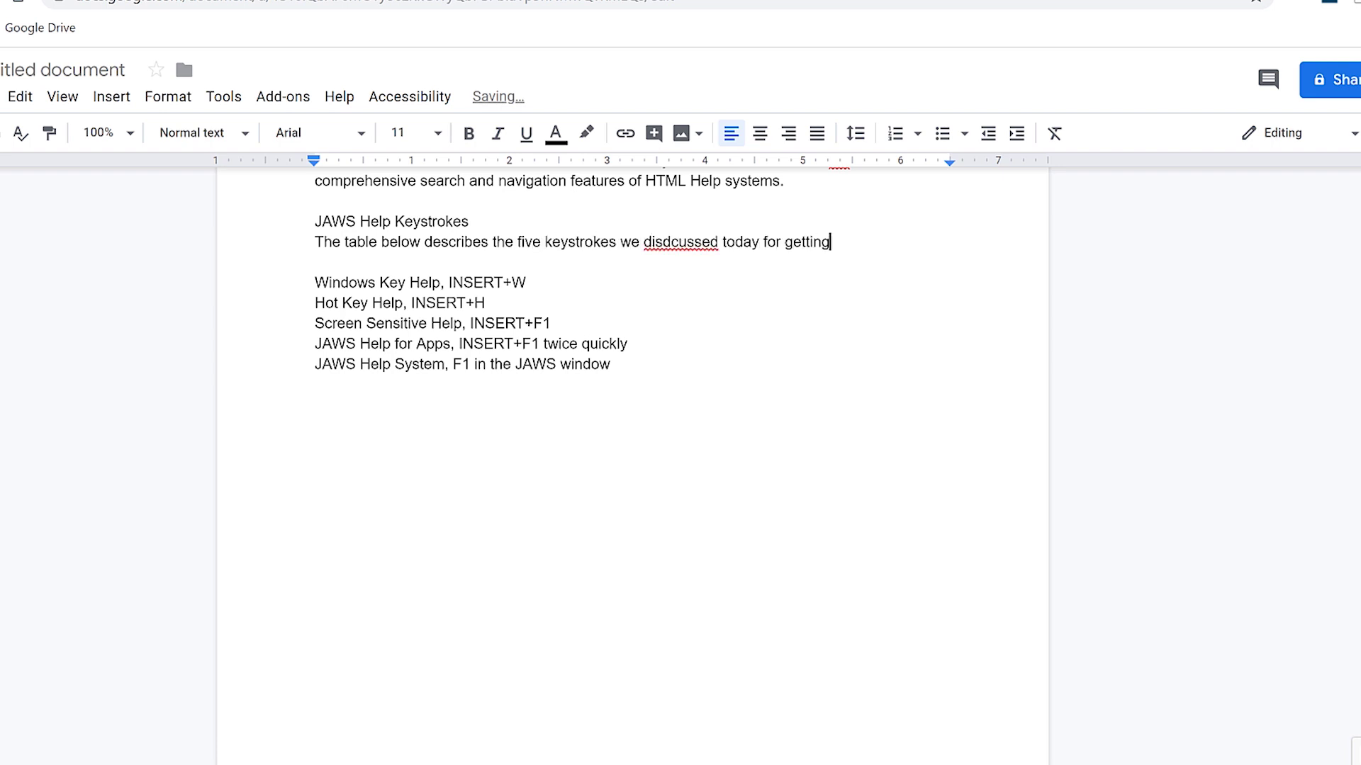
text( help quickly in JAWS.)
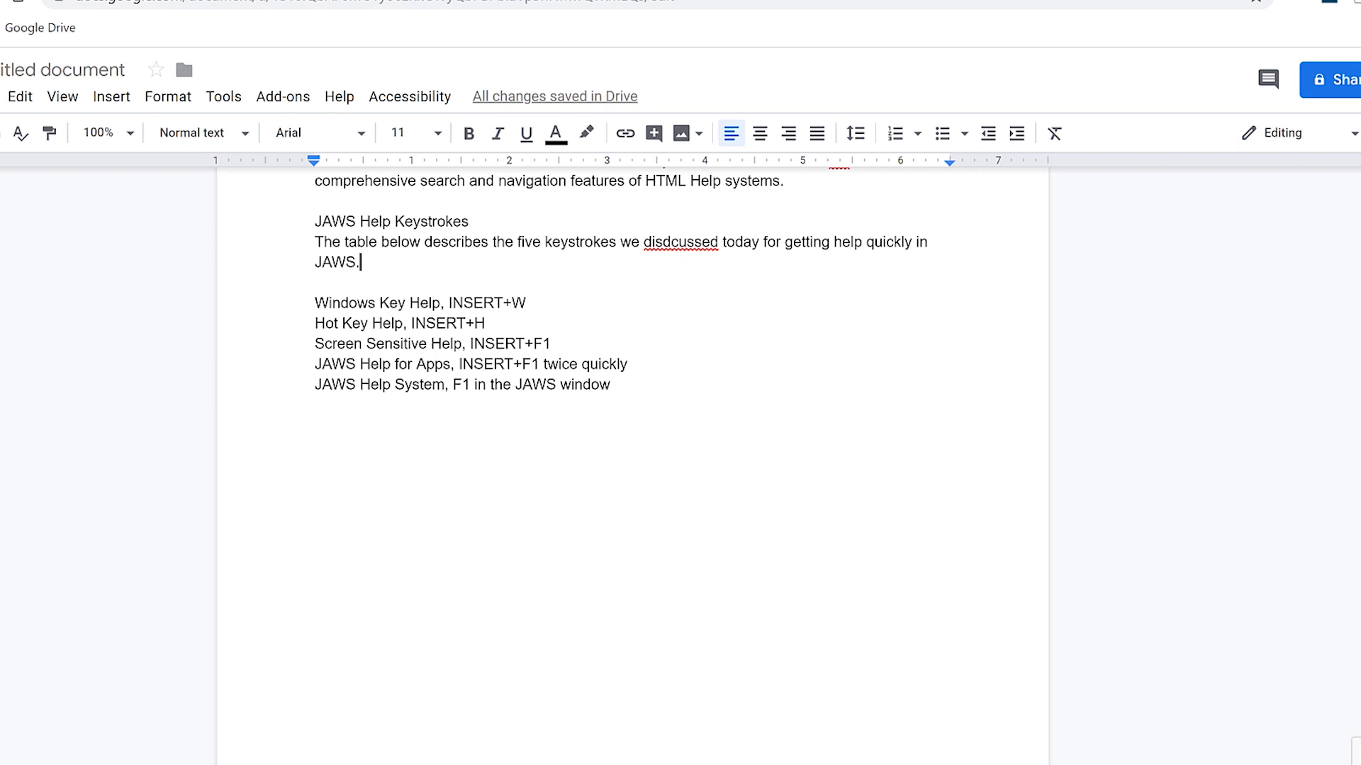
key(Return)
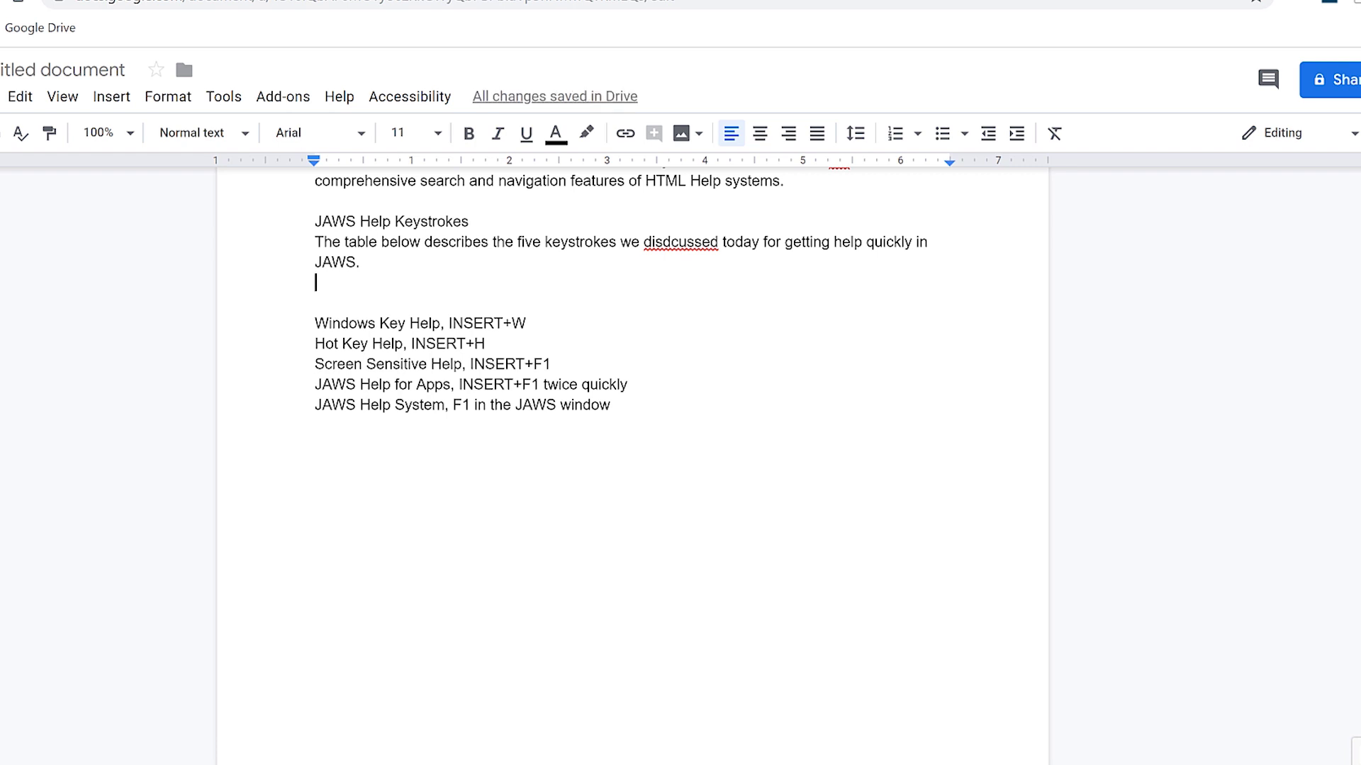
Insert a 2 x 5 table from the Insert menu's table grid below the sentence
key(alt+i)
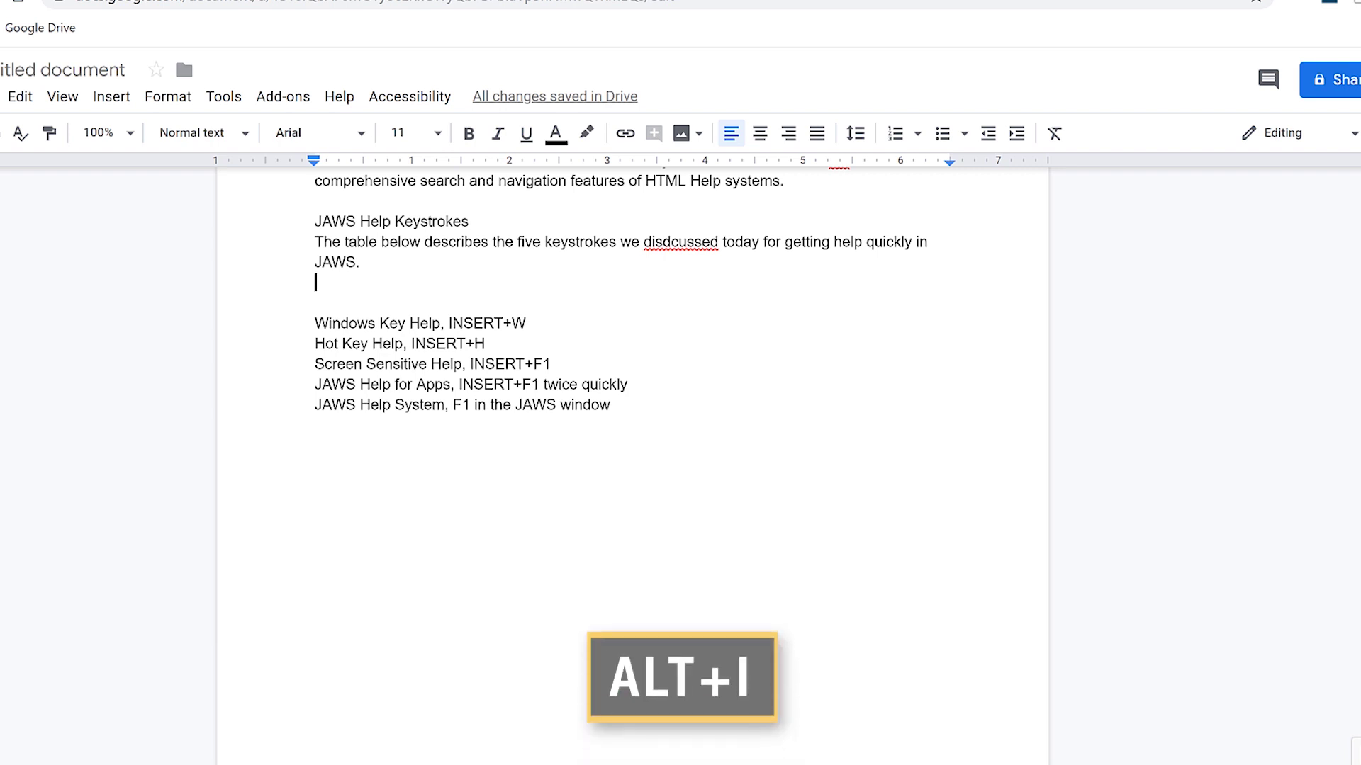
key(alt+i)
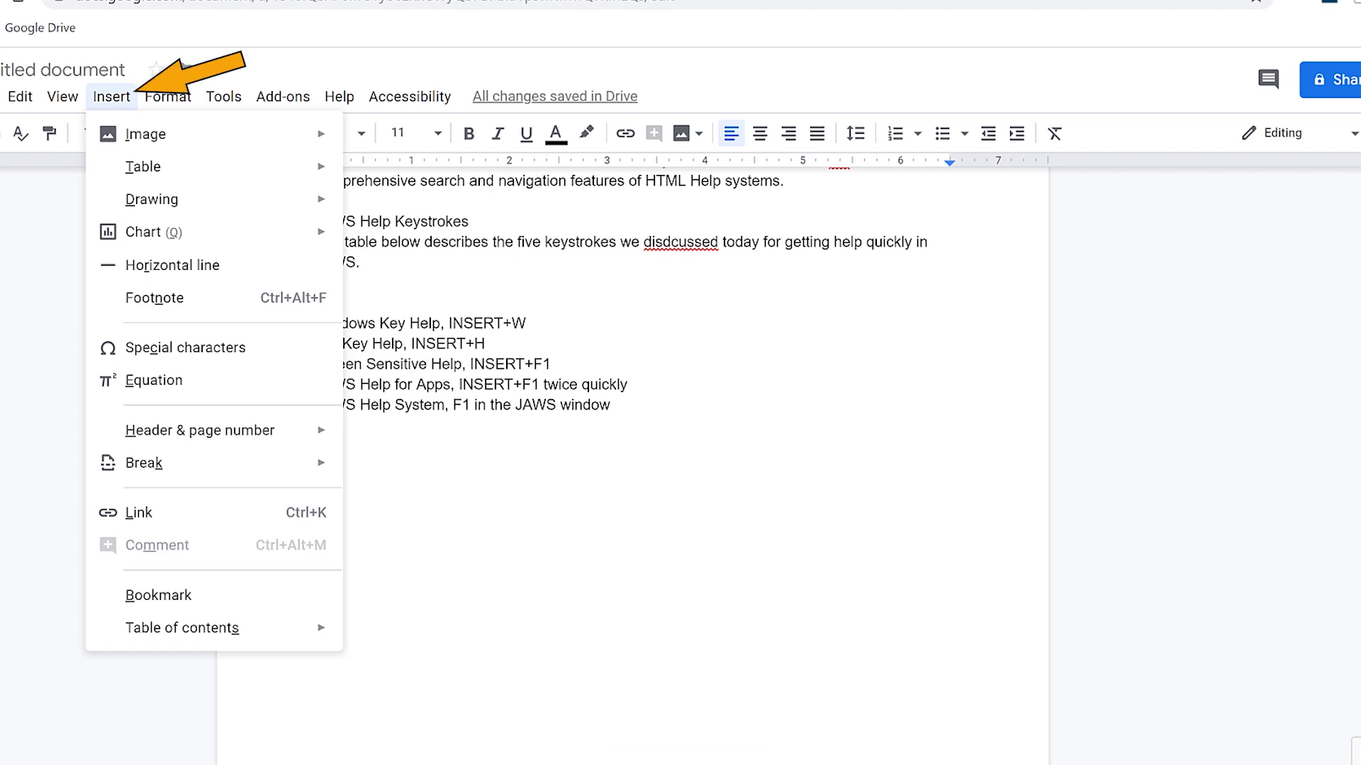
key(t)
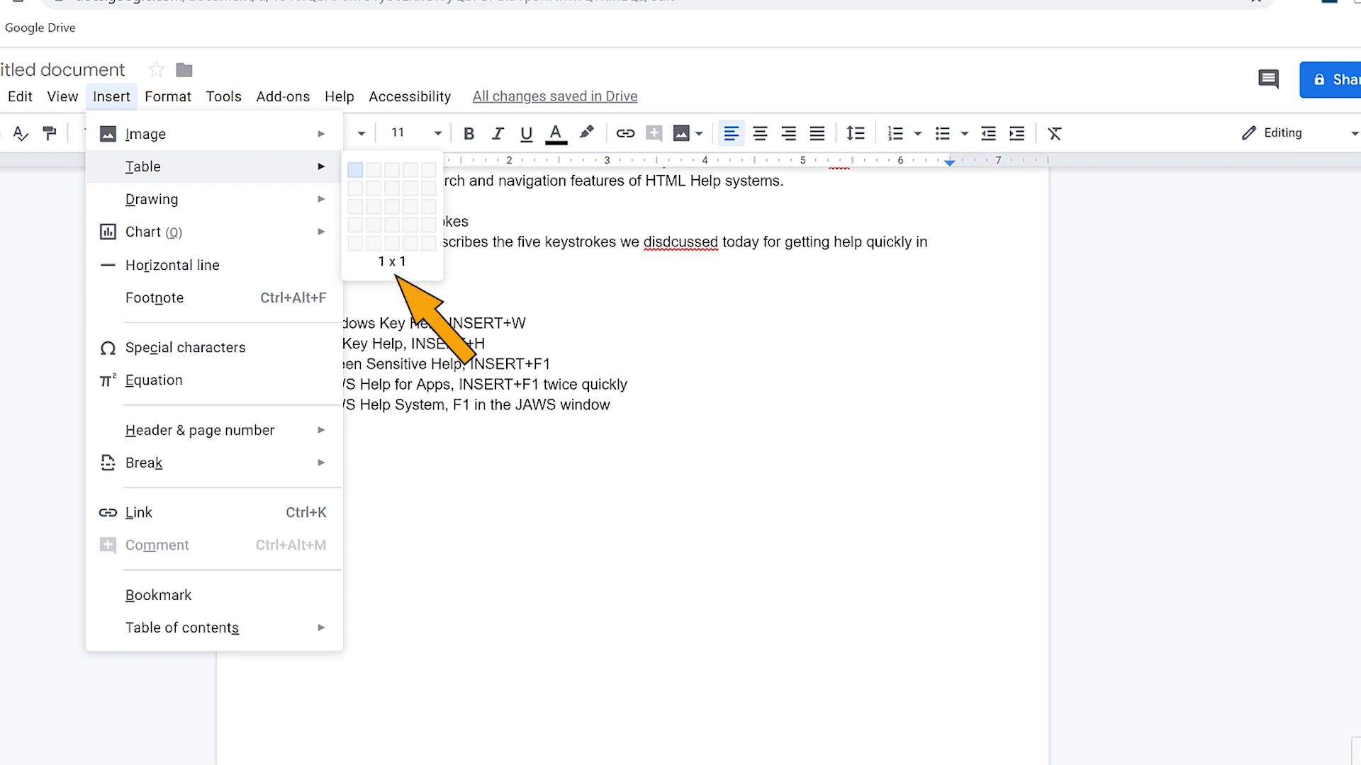
key(Right)
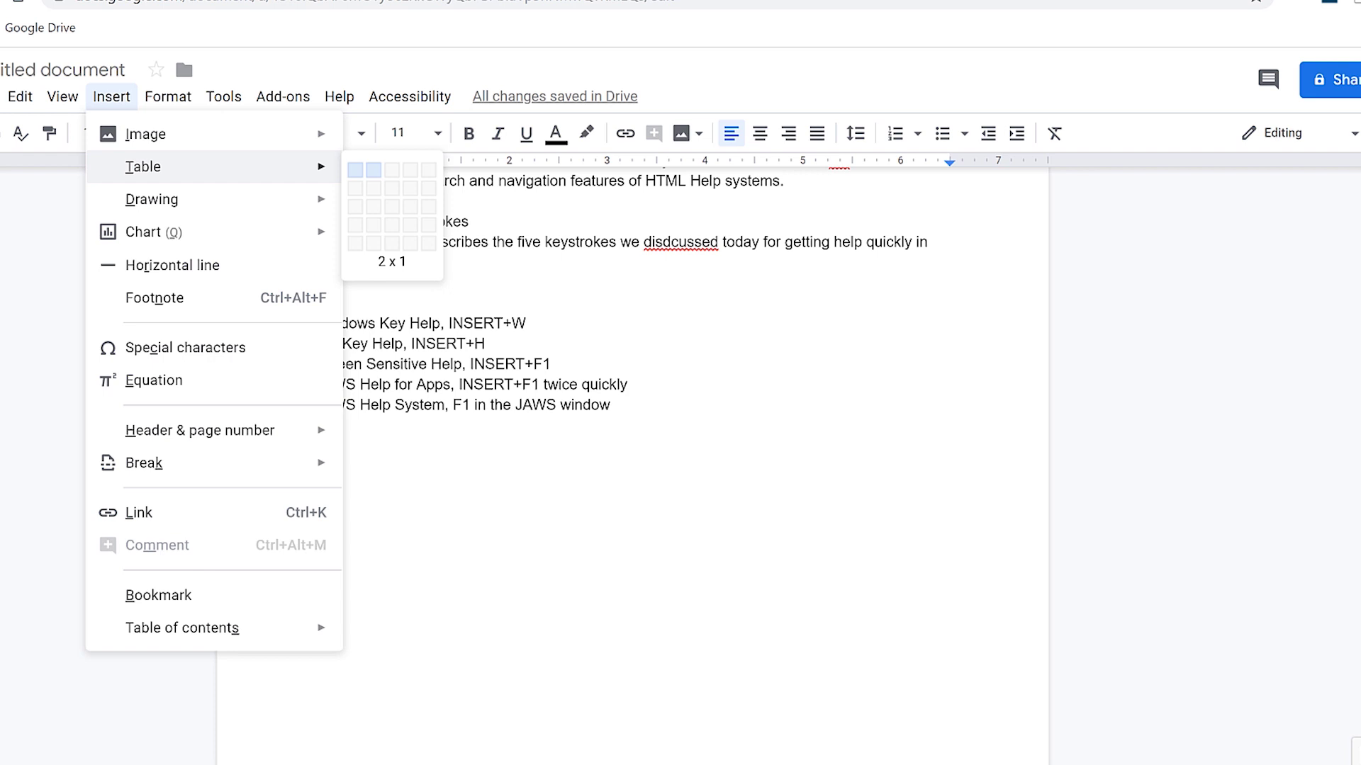
key(Down)
key(Down)
key(Down)
key(Down)
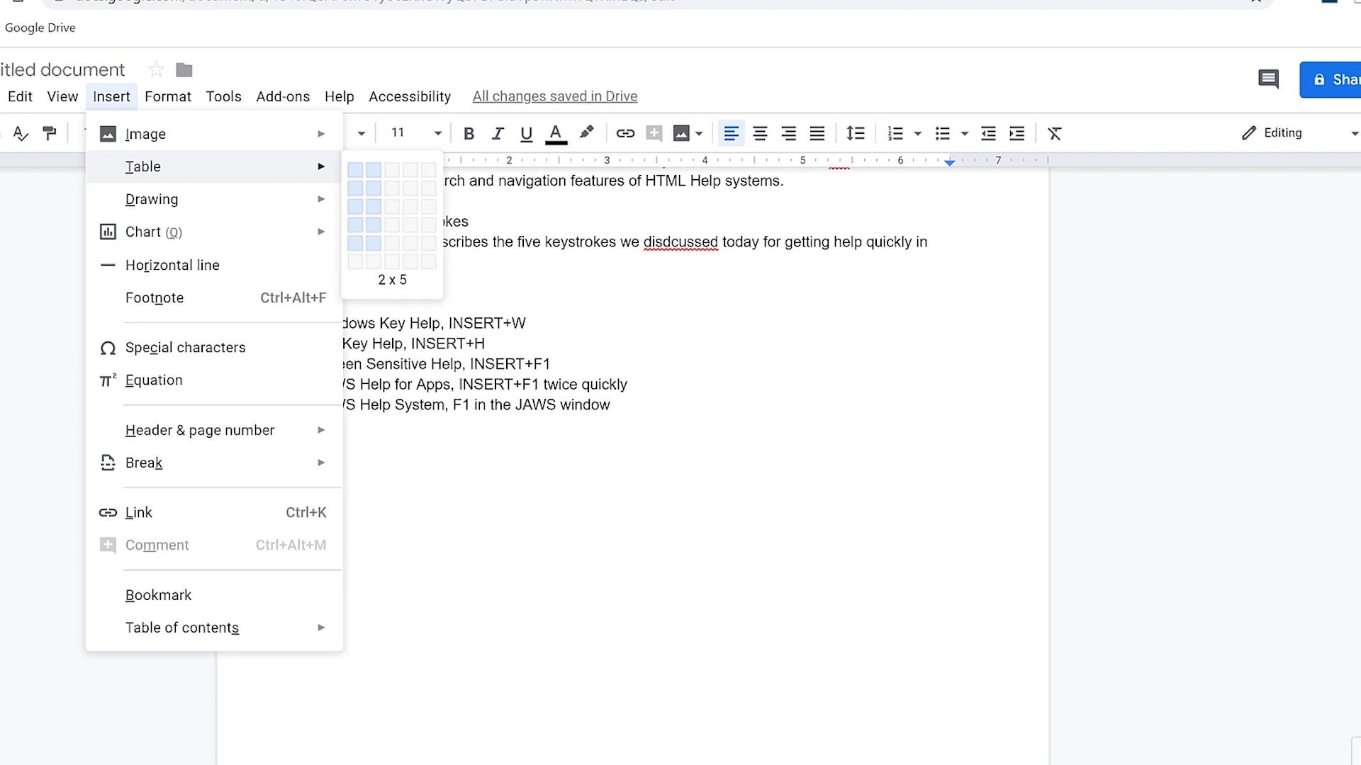
key(Return)
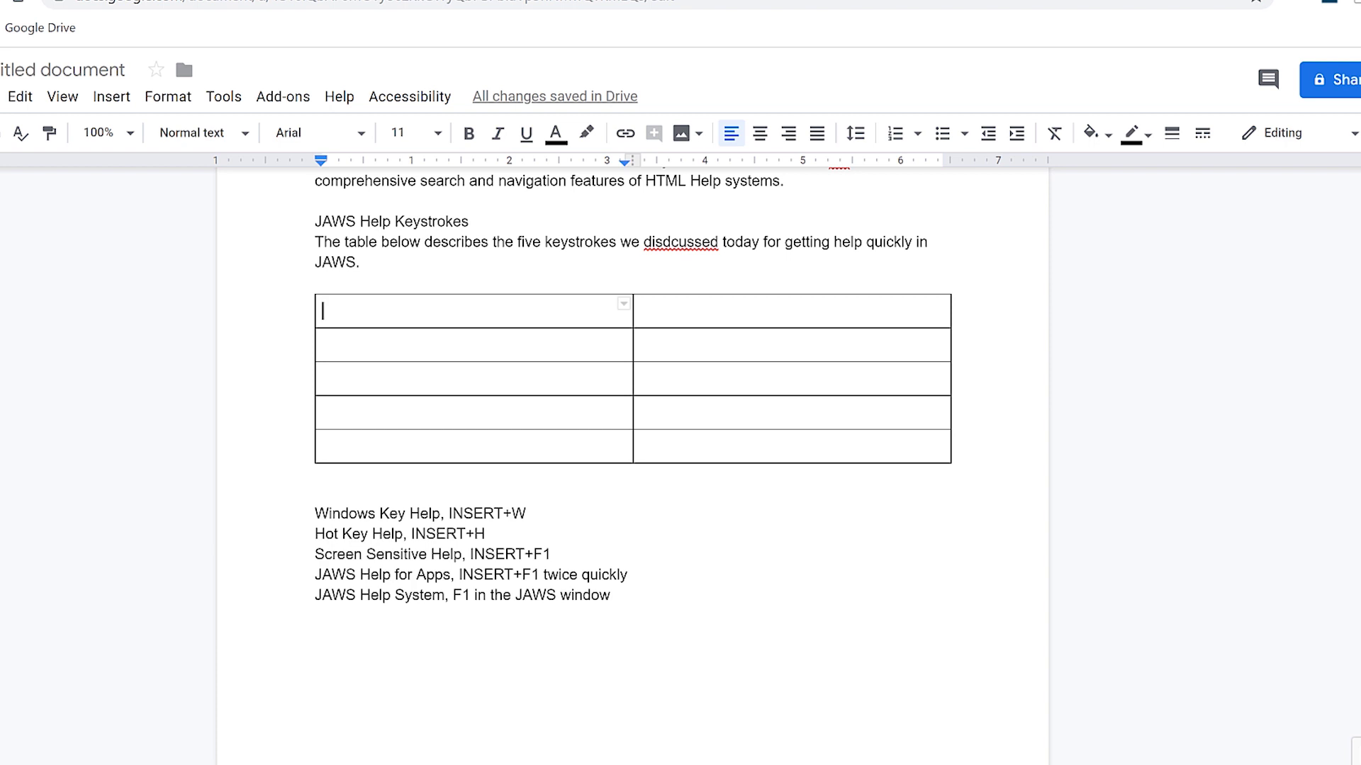
Cut the 'Windows Key Help, INSERT+W' line from the list below the table
key(ctrl+x)
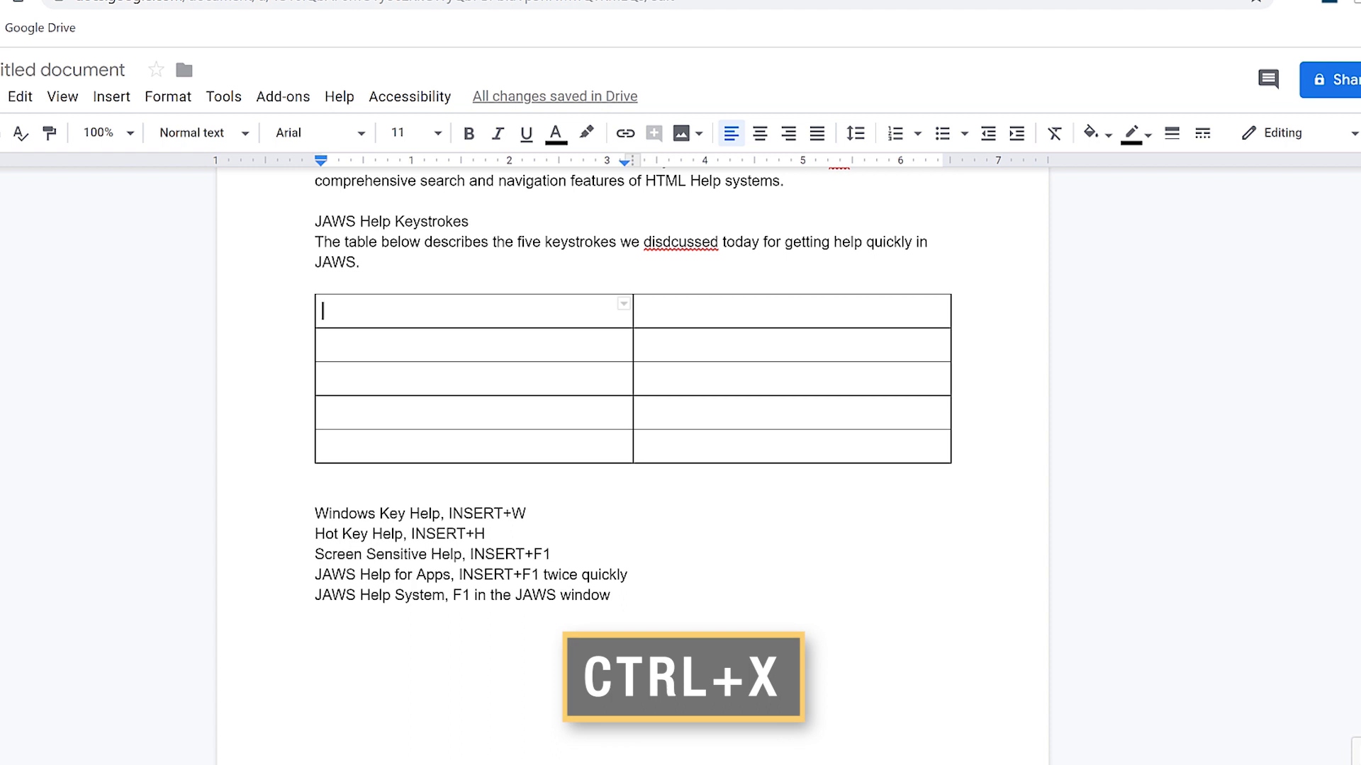
key(Down)
key(Down)
key(Down)
key(Down)
key(Down)
key(Down)
key(Home)
key(shift+End)
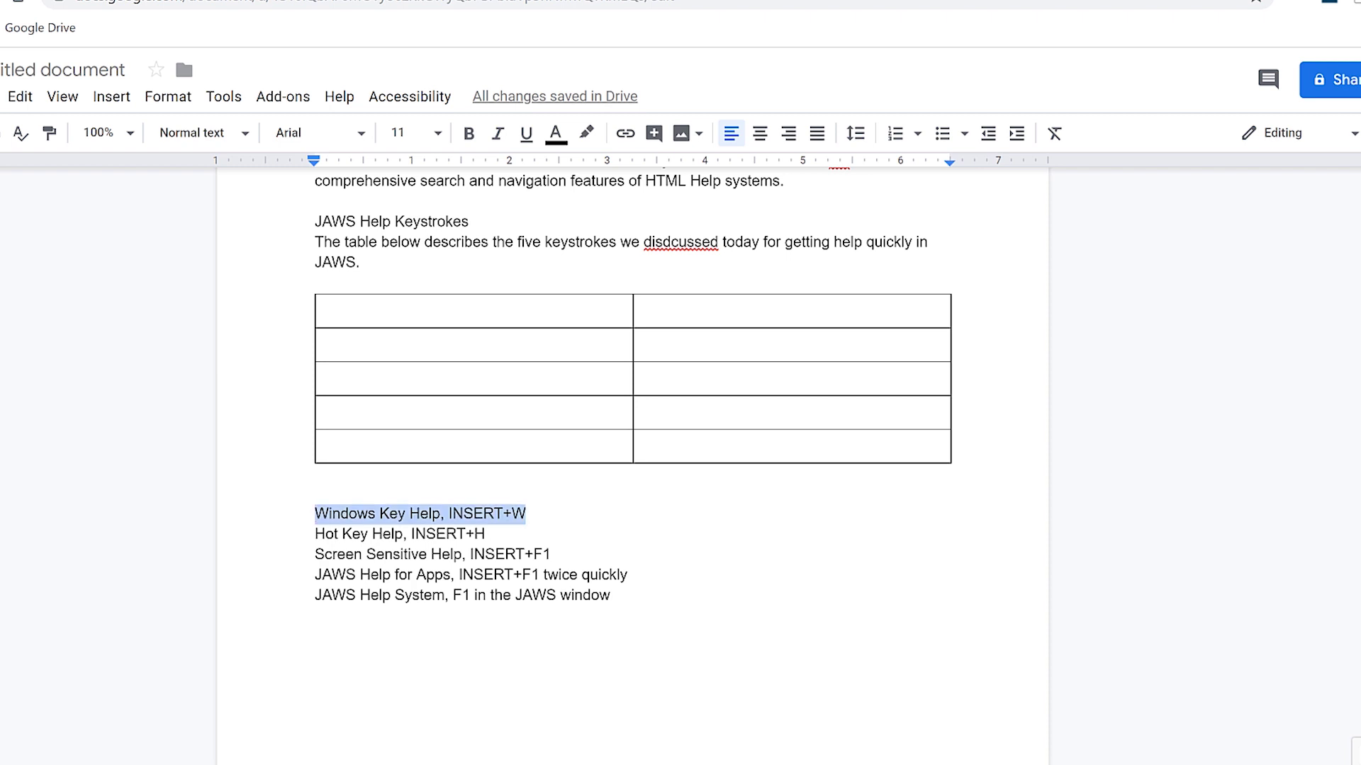
key(ctrl+x)
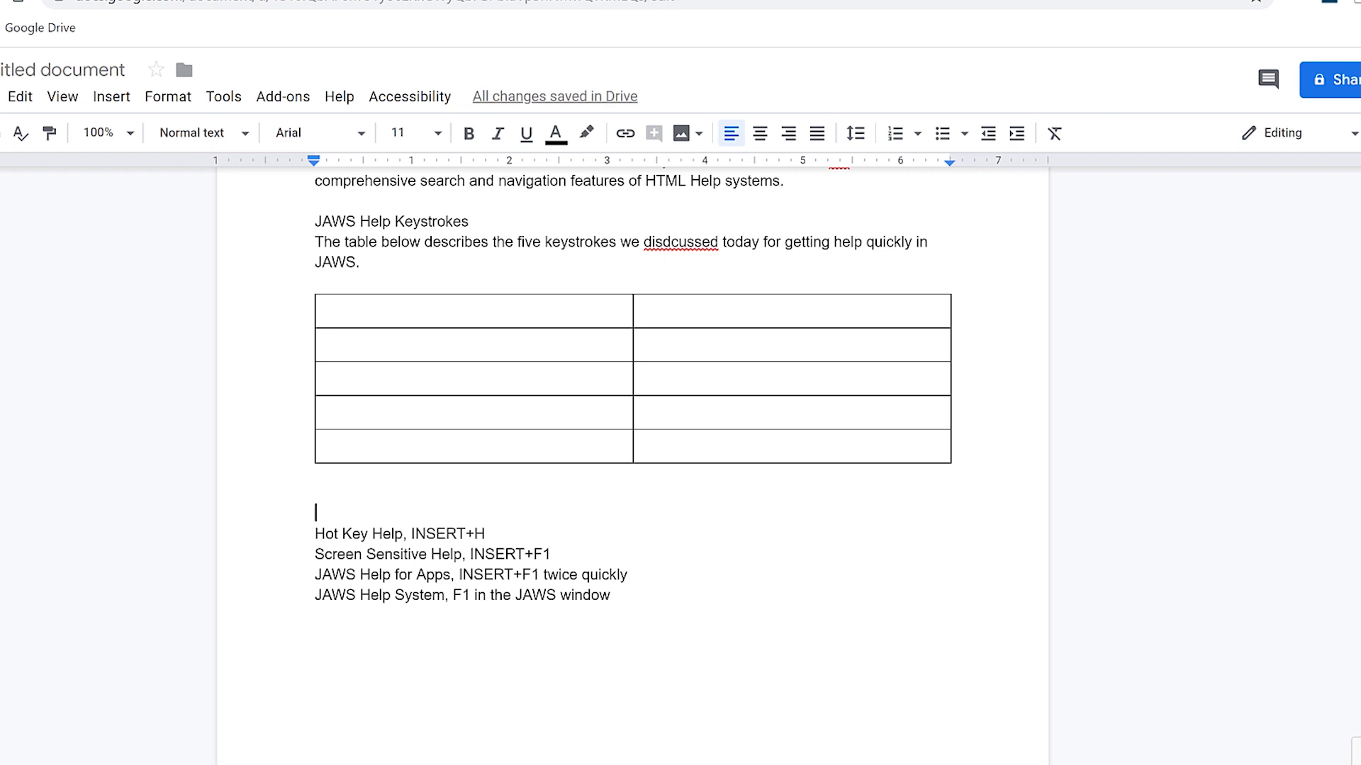
Type 'Type of Help' in the table's first cell
key(Up)
key(Up)
key(Up)
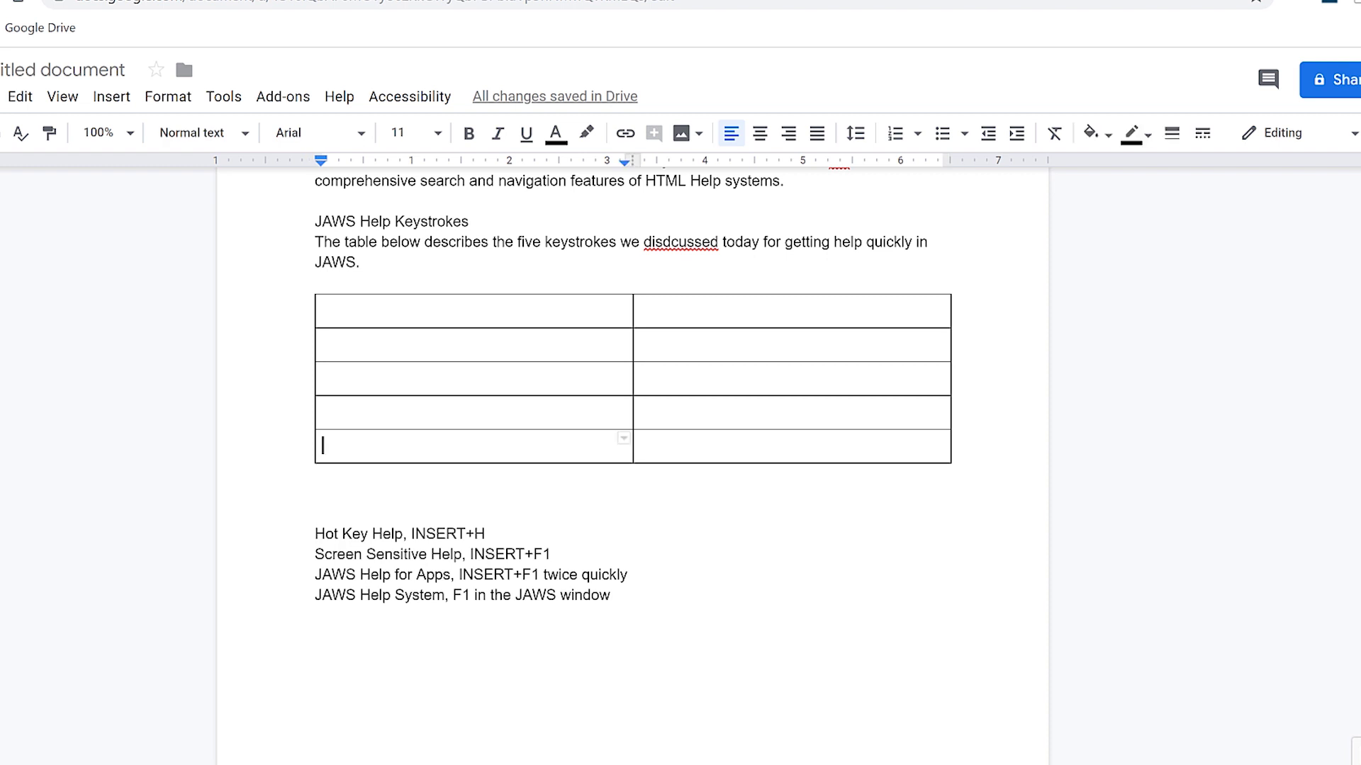
key(Up)
key(Up)
key(Up)
key(Up)
text(Type of Help)
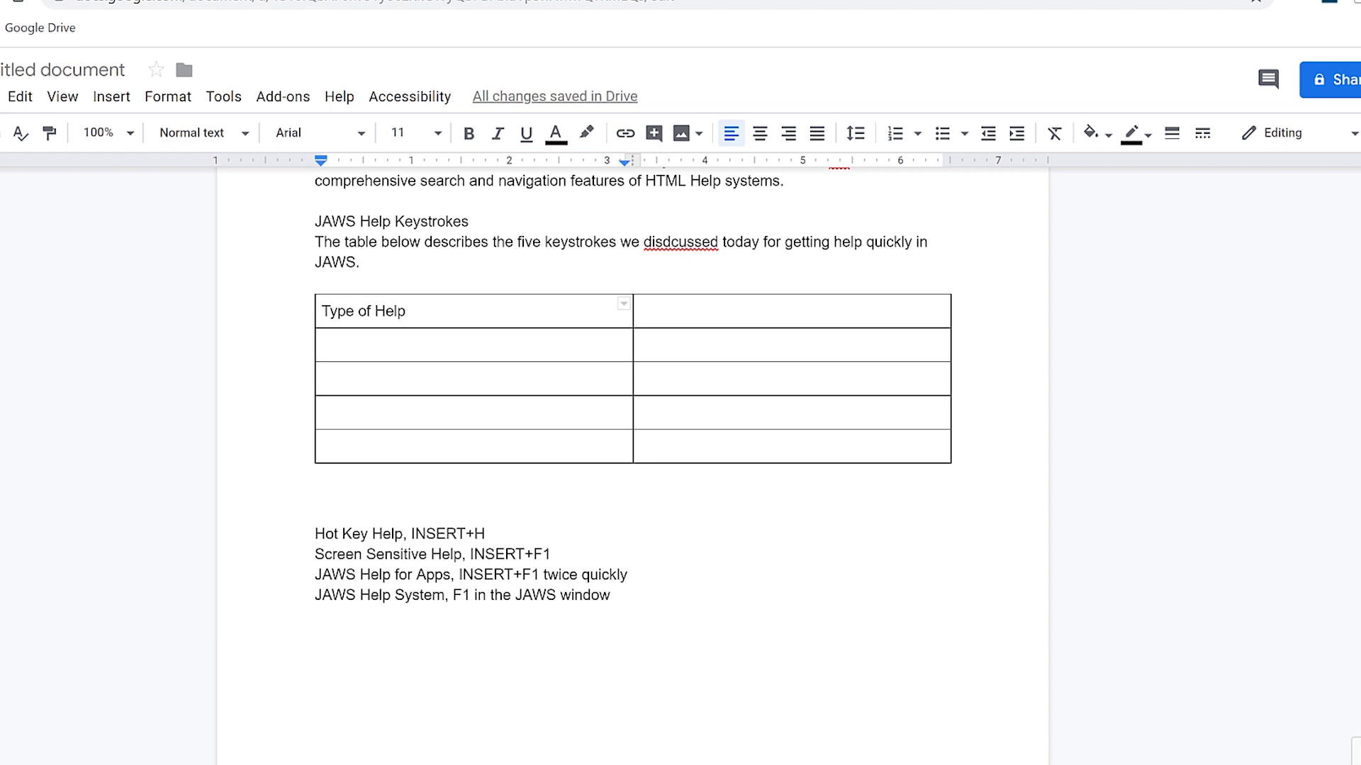
Enter 'Keystroke' in the second header cell and paste the Windows Key Help line into row 2
key(Tab)
text(Keystroke)
key(Tab)
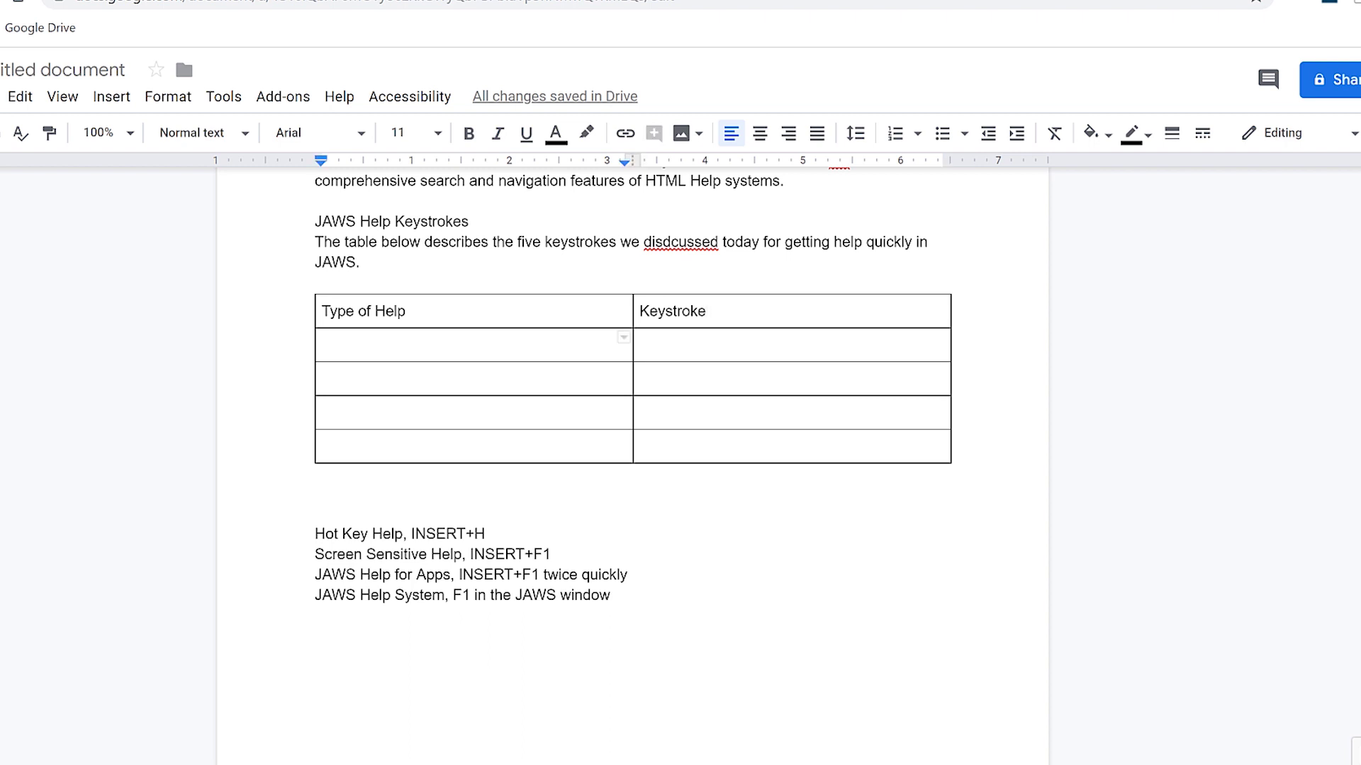
key(ctrl+v)
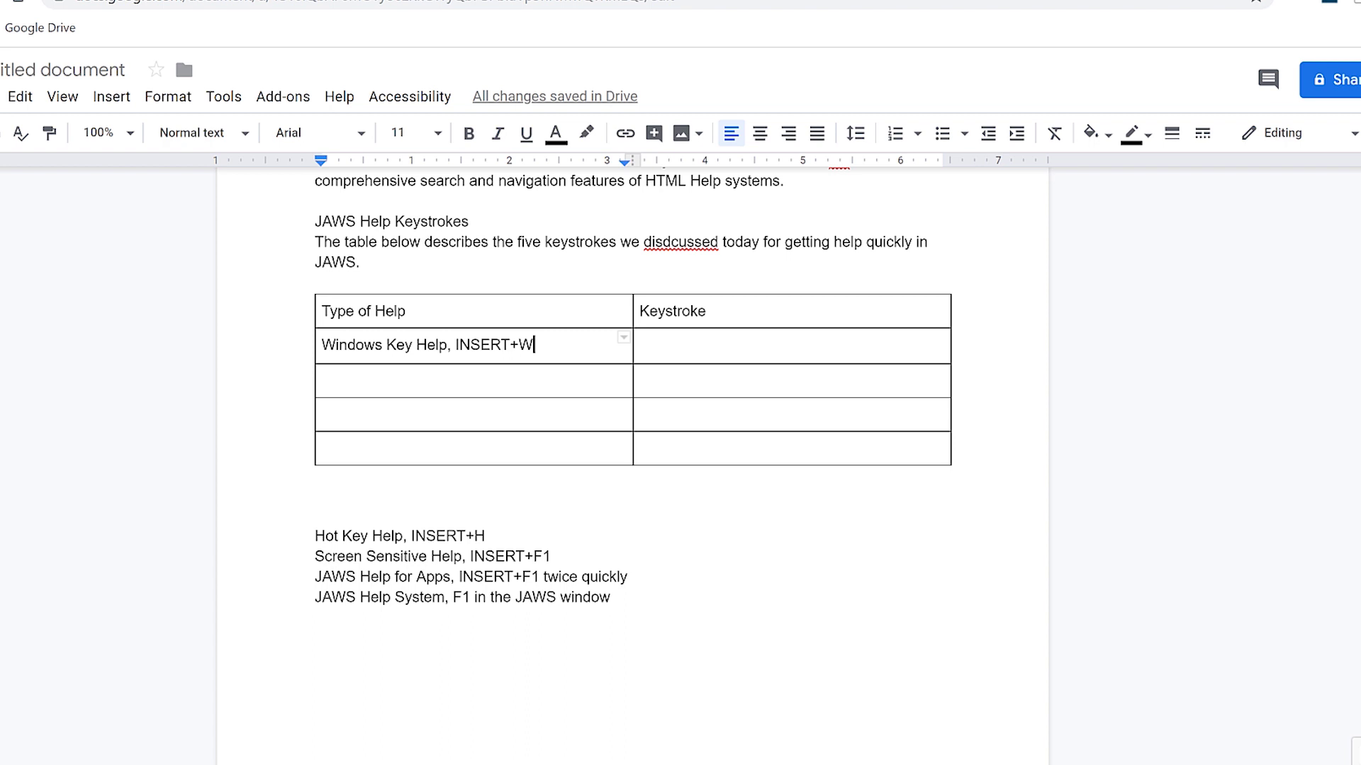
Move 'INSERT+W' into the row's Keystroke cell, leaving 'Windows Key Help' without the comma
key(shift+Left)
key(shift+Left)
key(ctrl+shift+Left)
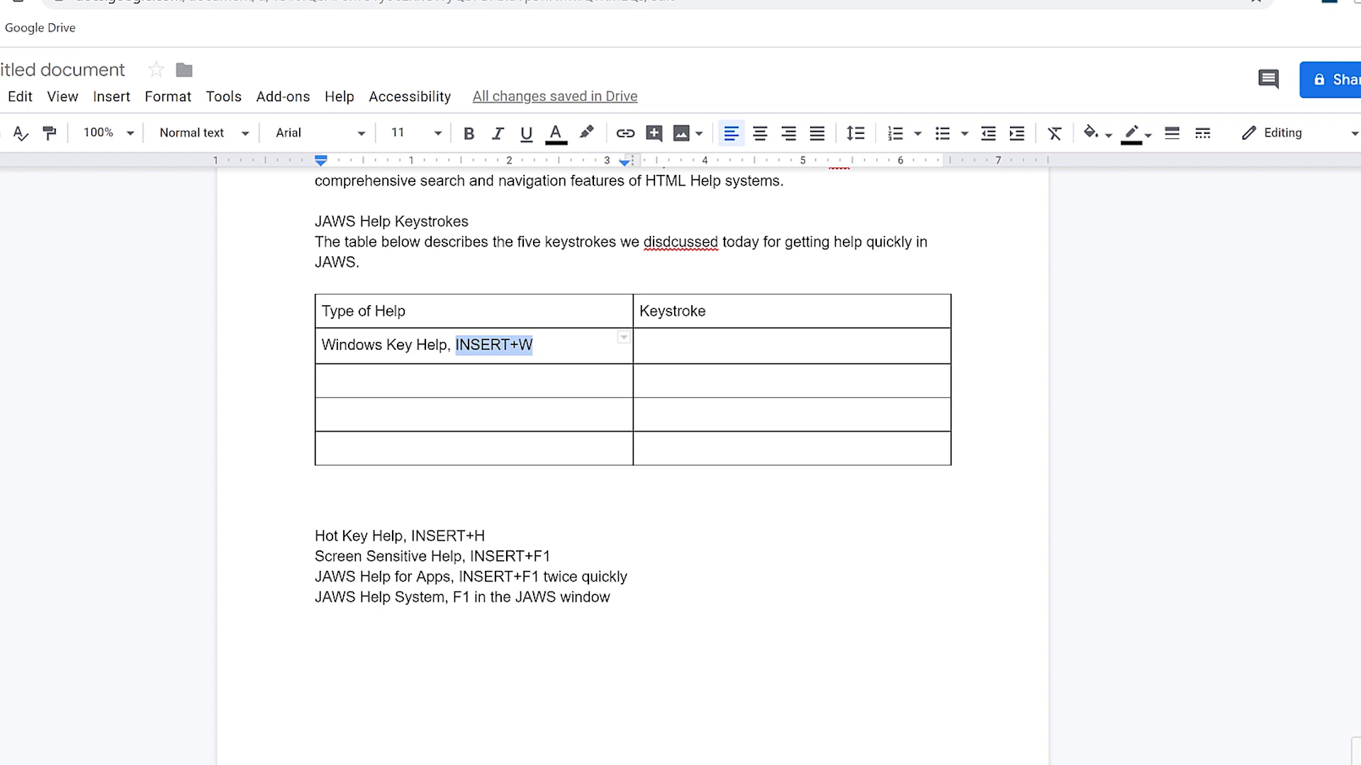
key(ctrl+x)
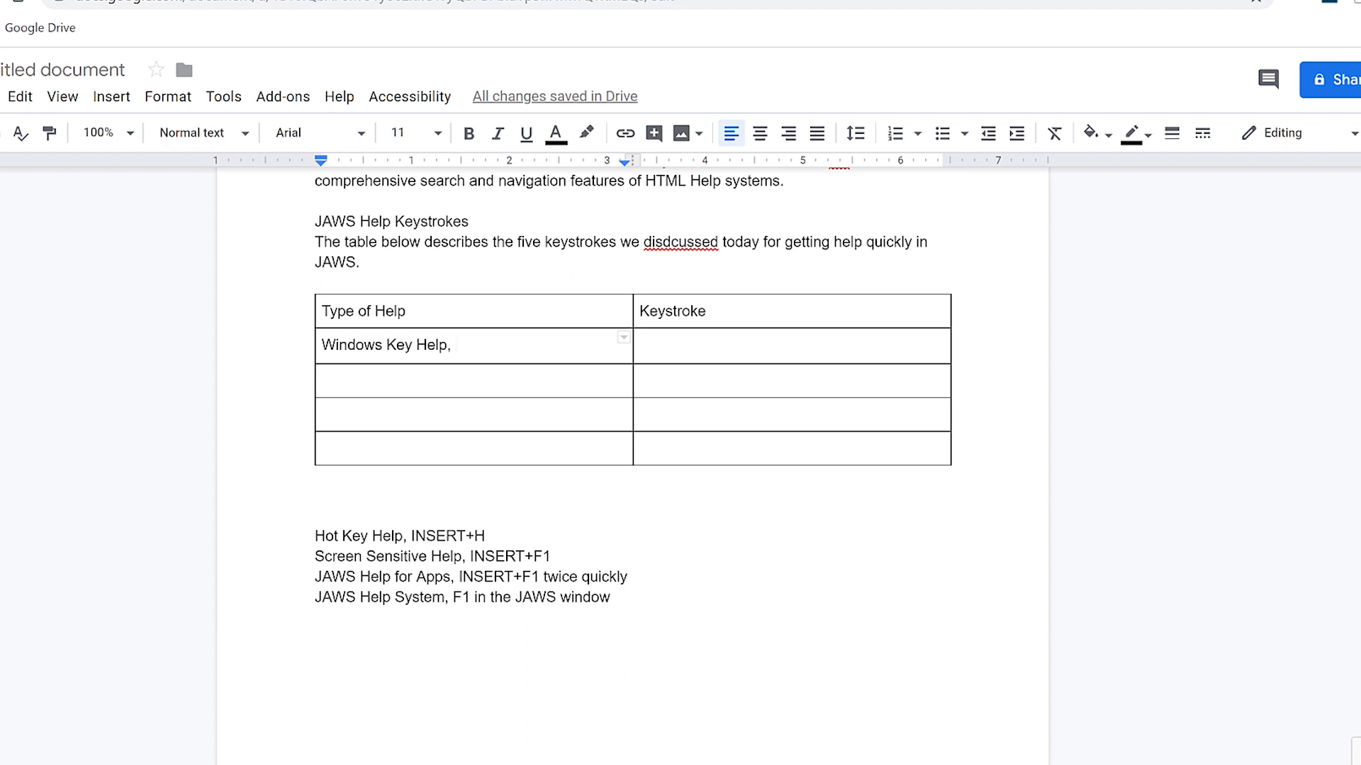
key(BackSpace)
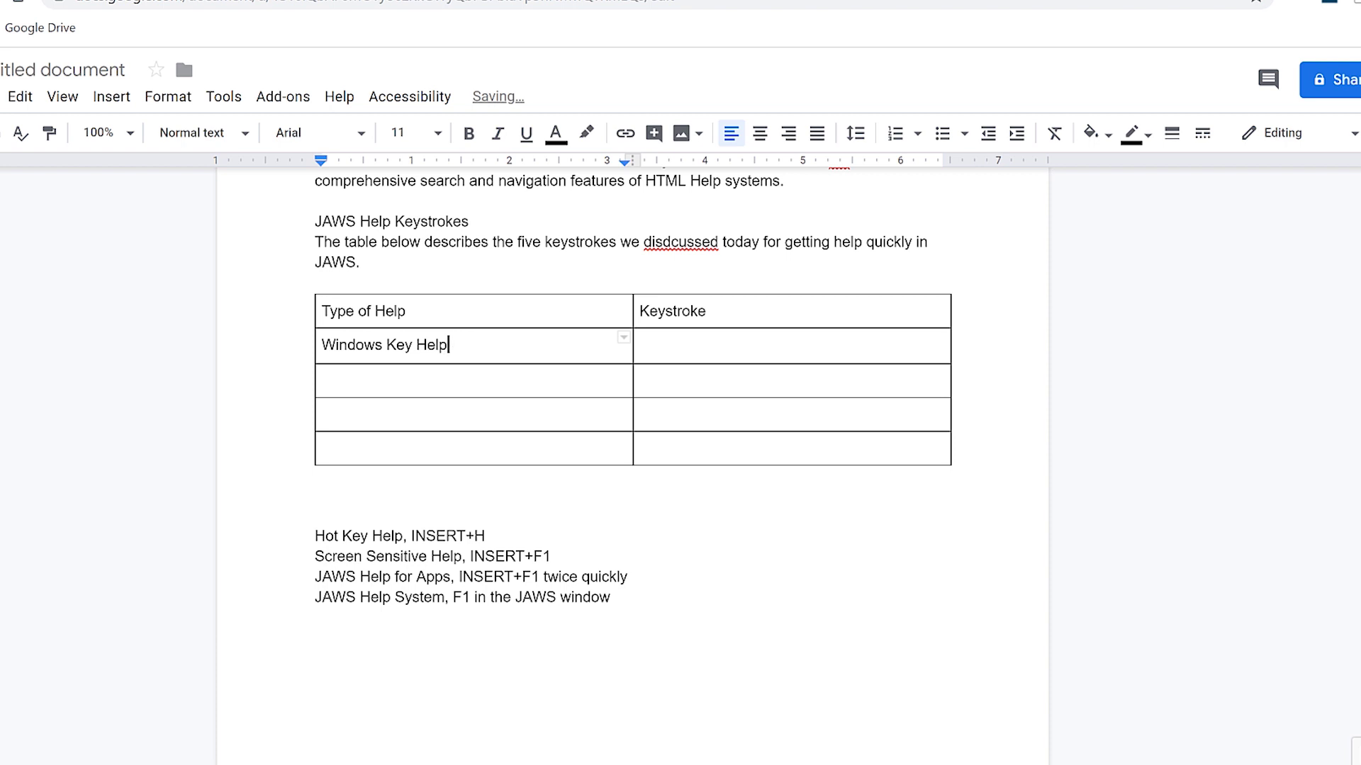
click(642, 344)
key(ctrl+v)
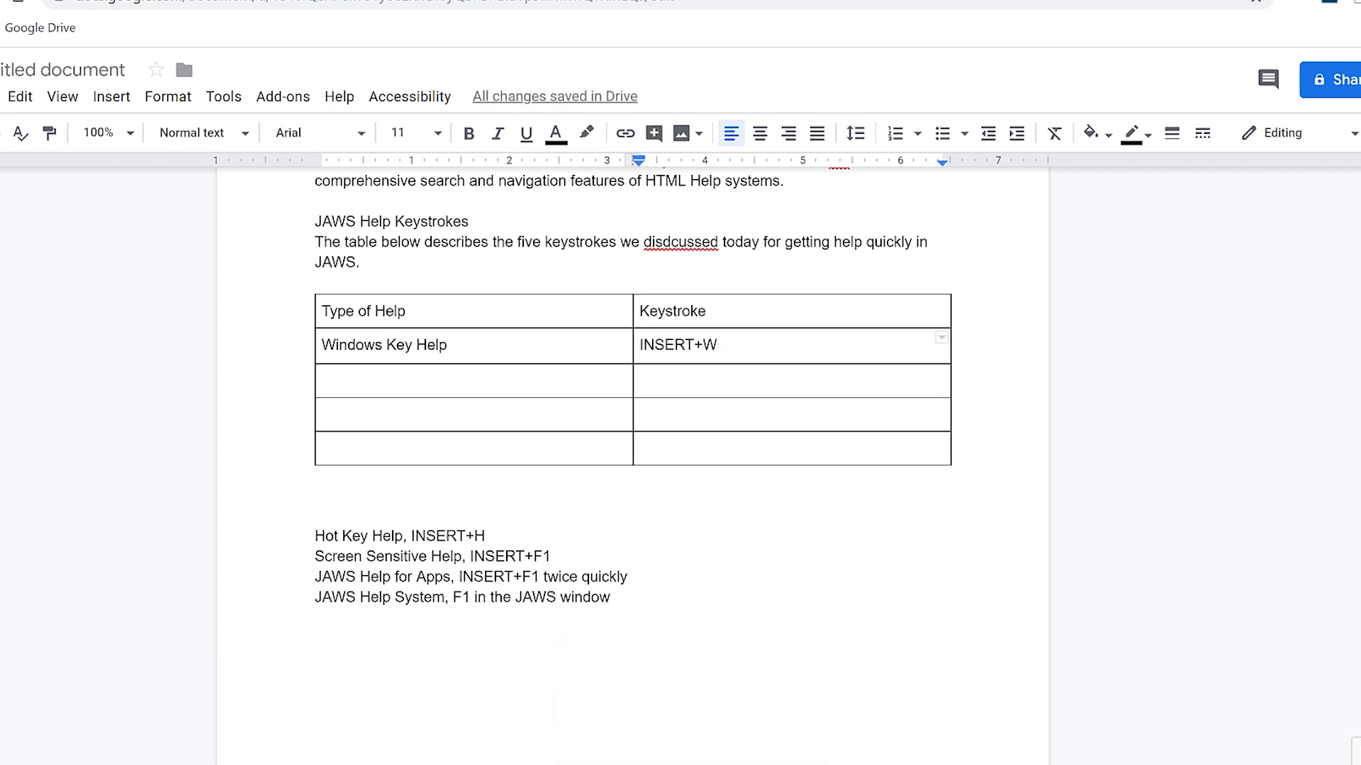
Make 'INSERT+W' bold
key(shift+Left)
key(shift+Left)
key(ctrl+shift+Left)
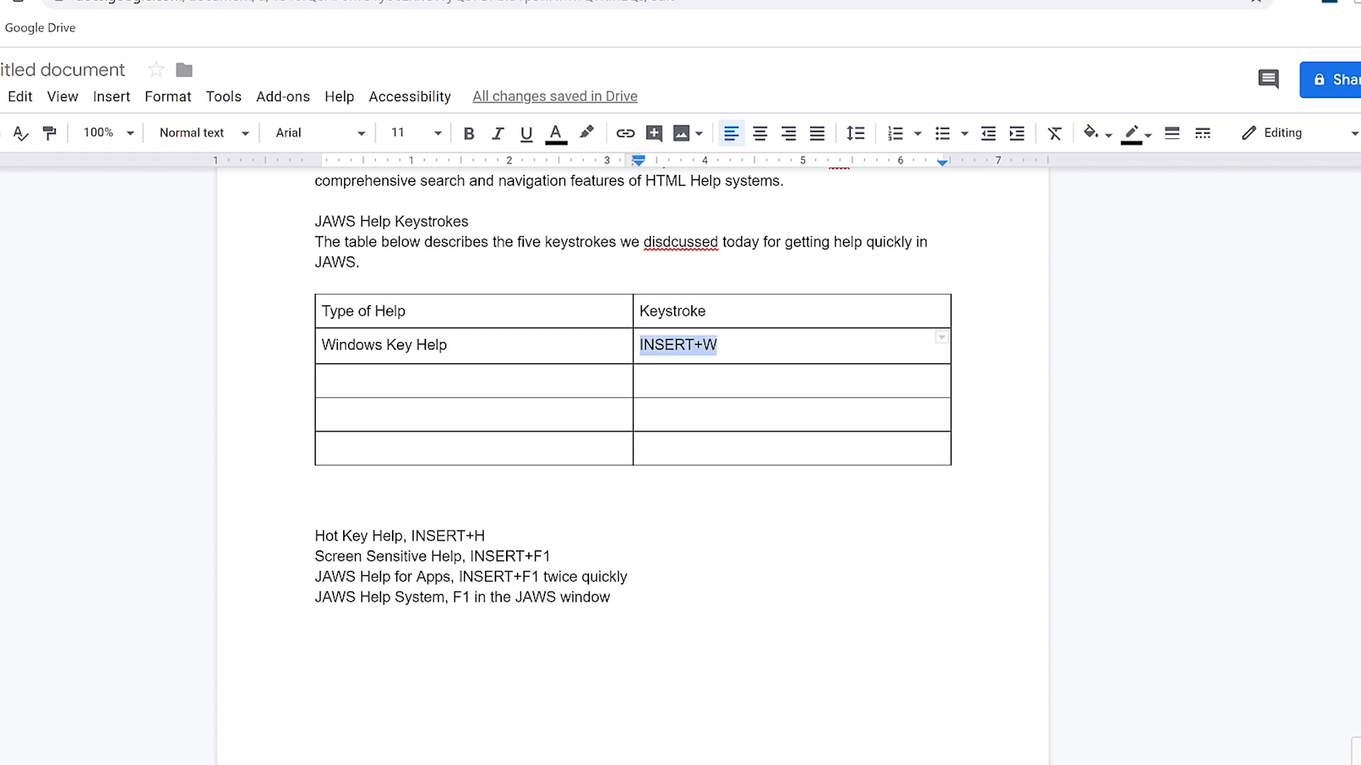
key(ctrl+b)
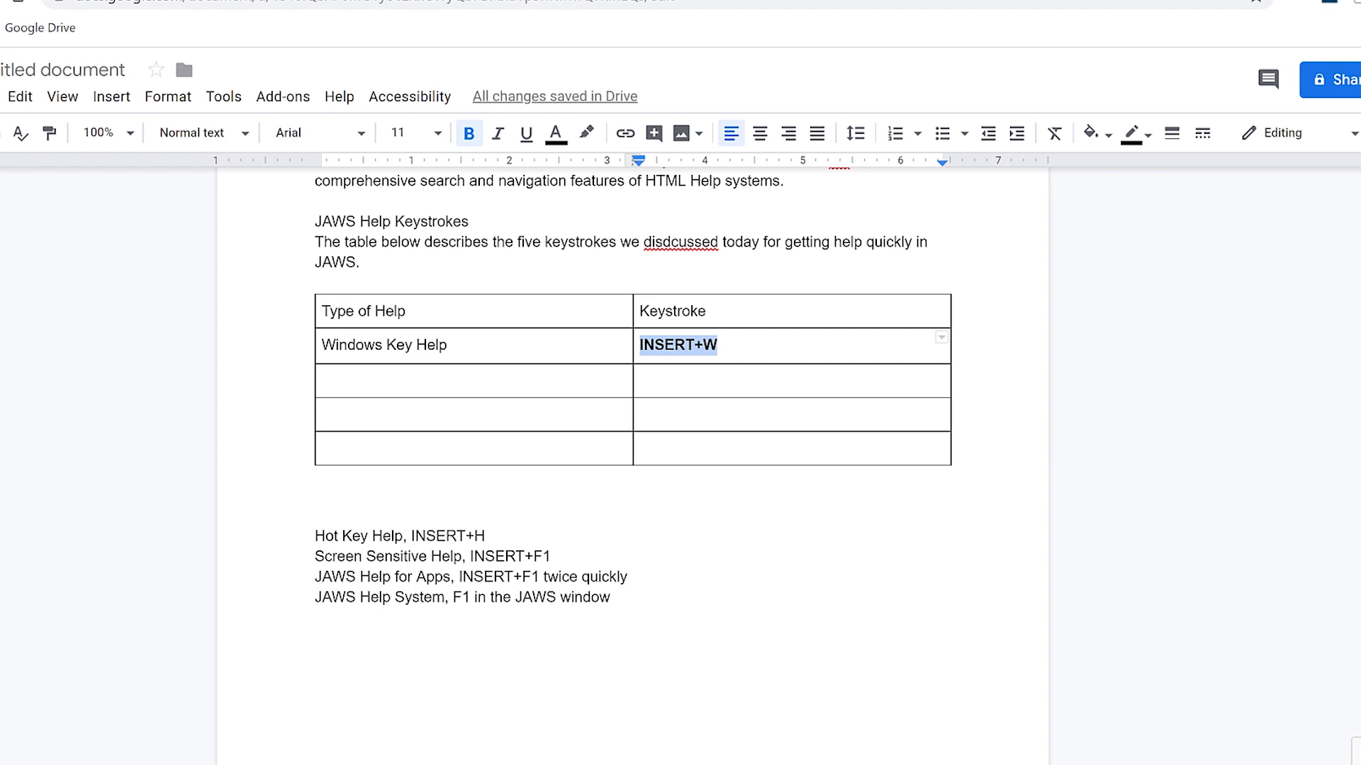
Add a new row at the bottom of the table from the last Keystroke cell
click(640, 380)
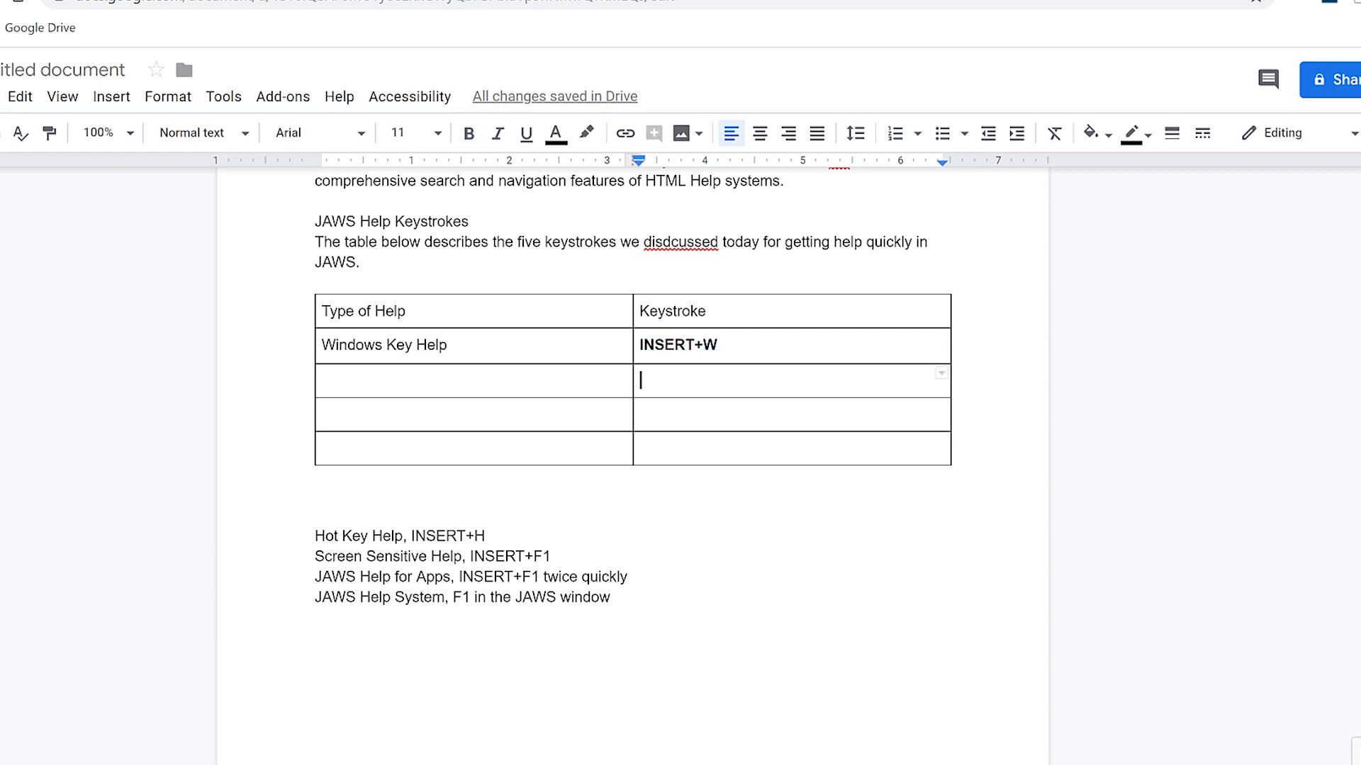
click(640, 413)
click(641, 447)
key(Tab)
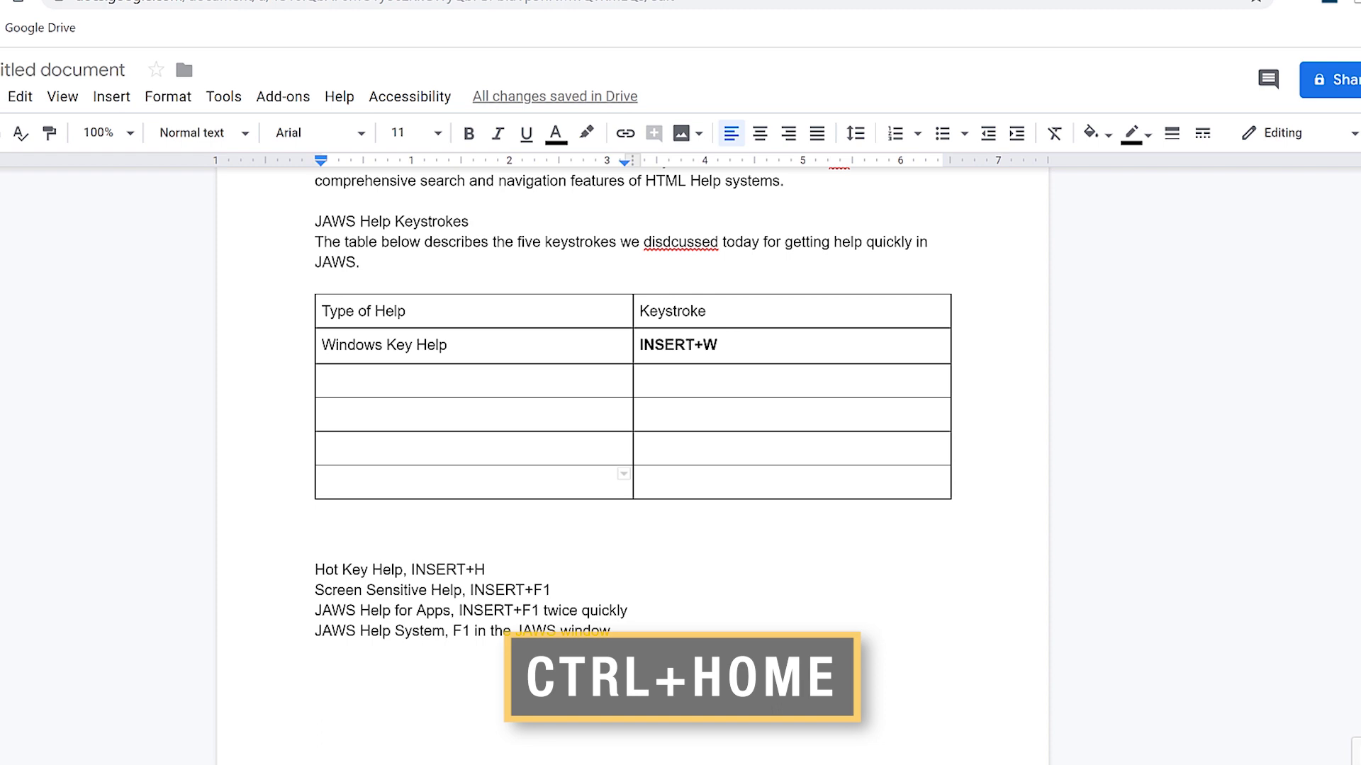
Apply Heading 1 to the title 'JAWS Help - Five Quick Ways to Get Help'
key(ctrl+Home)
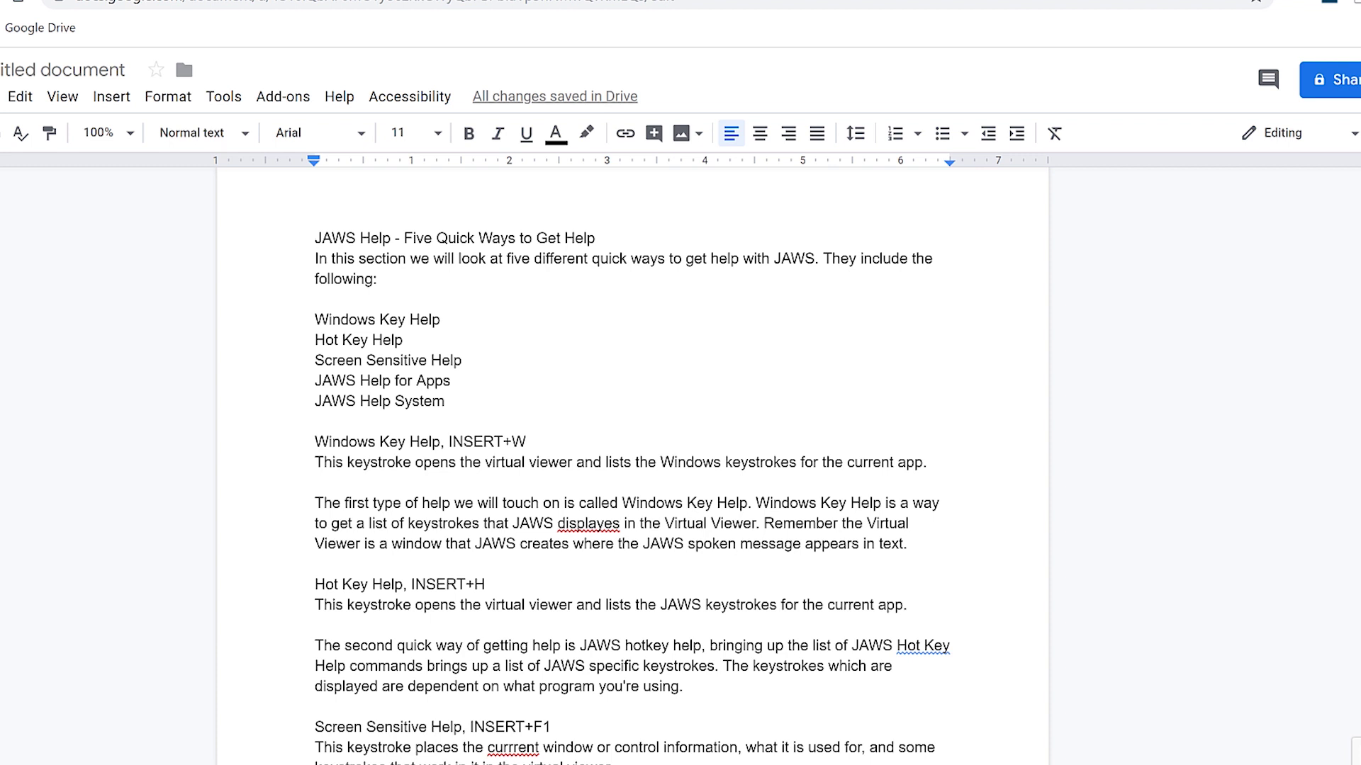
key(ctrl+alt+1)
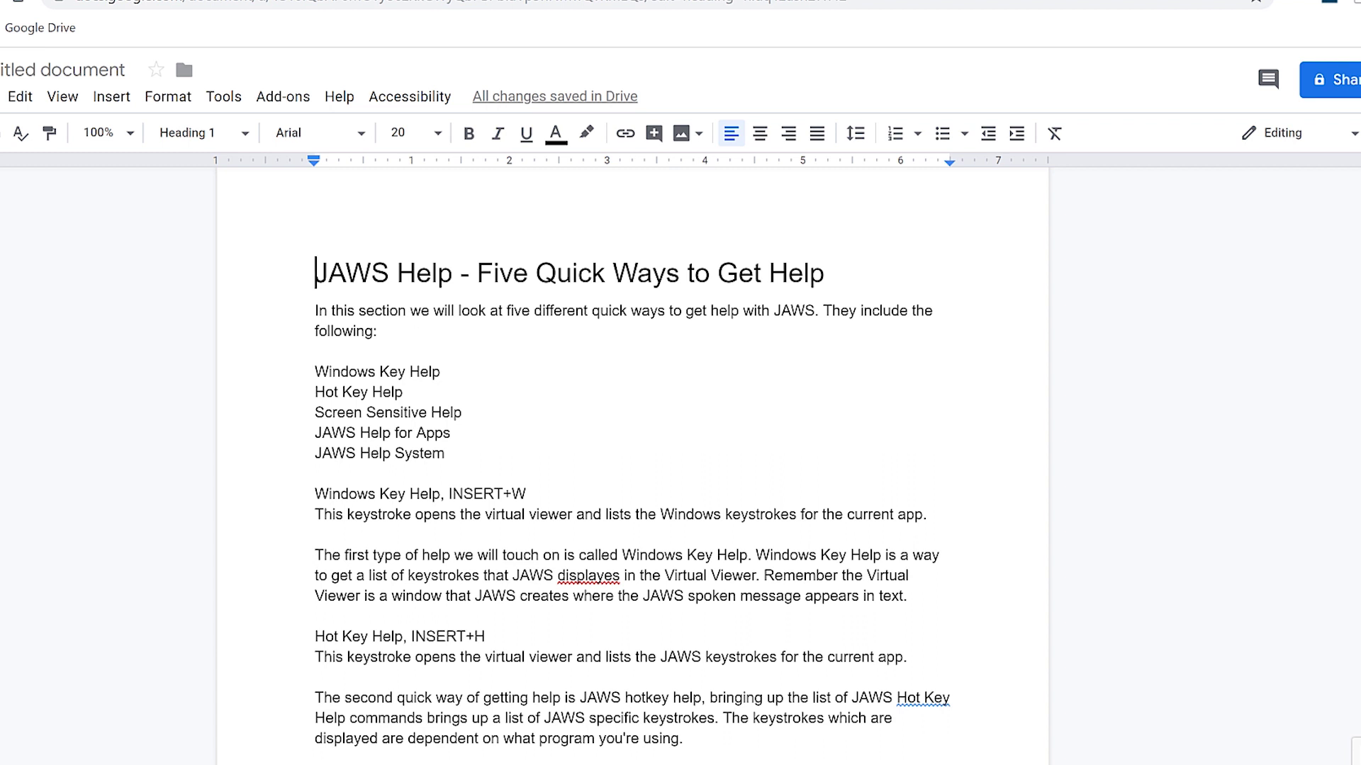
key(ctrl+alt+2)
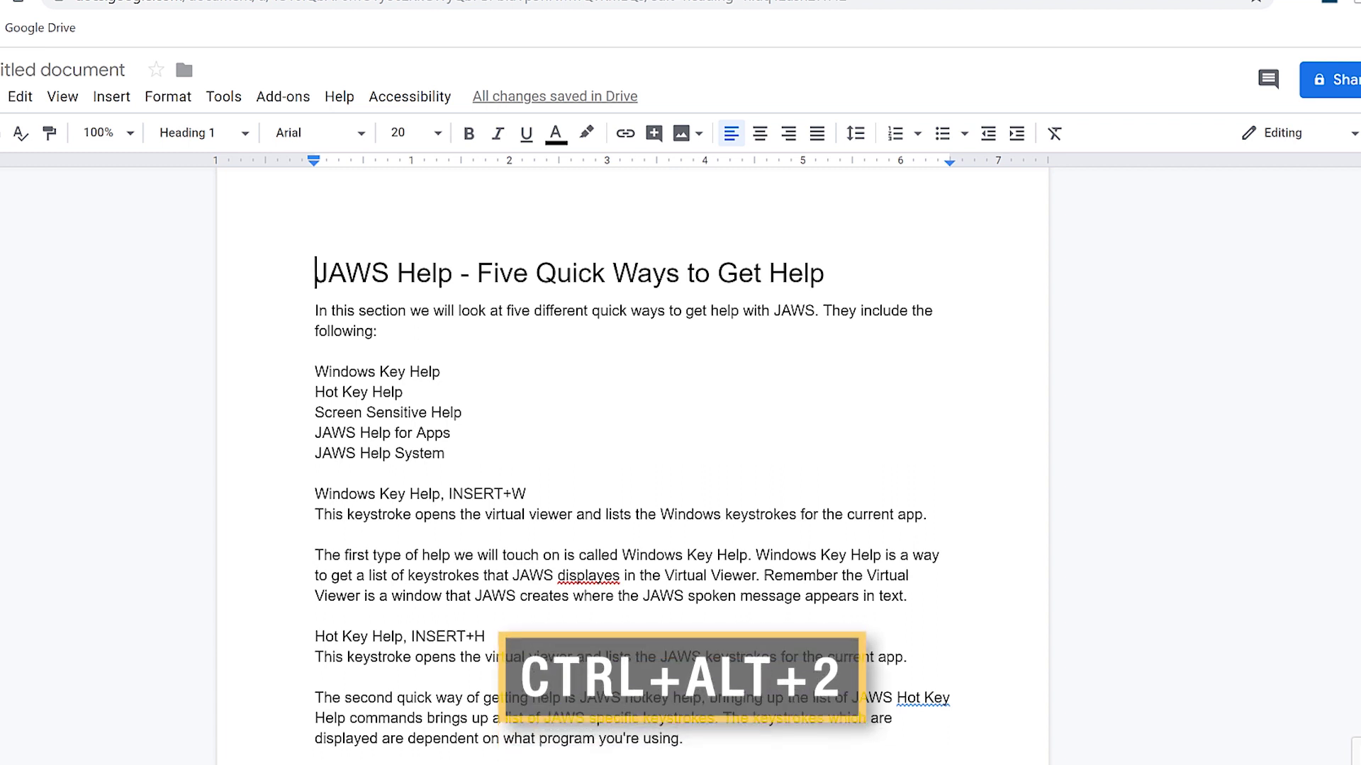
key(Down)
key(Down)
key(Down)
key(Down)
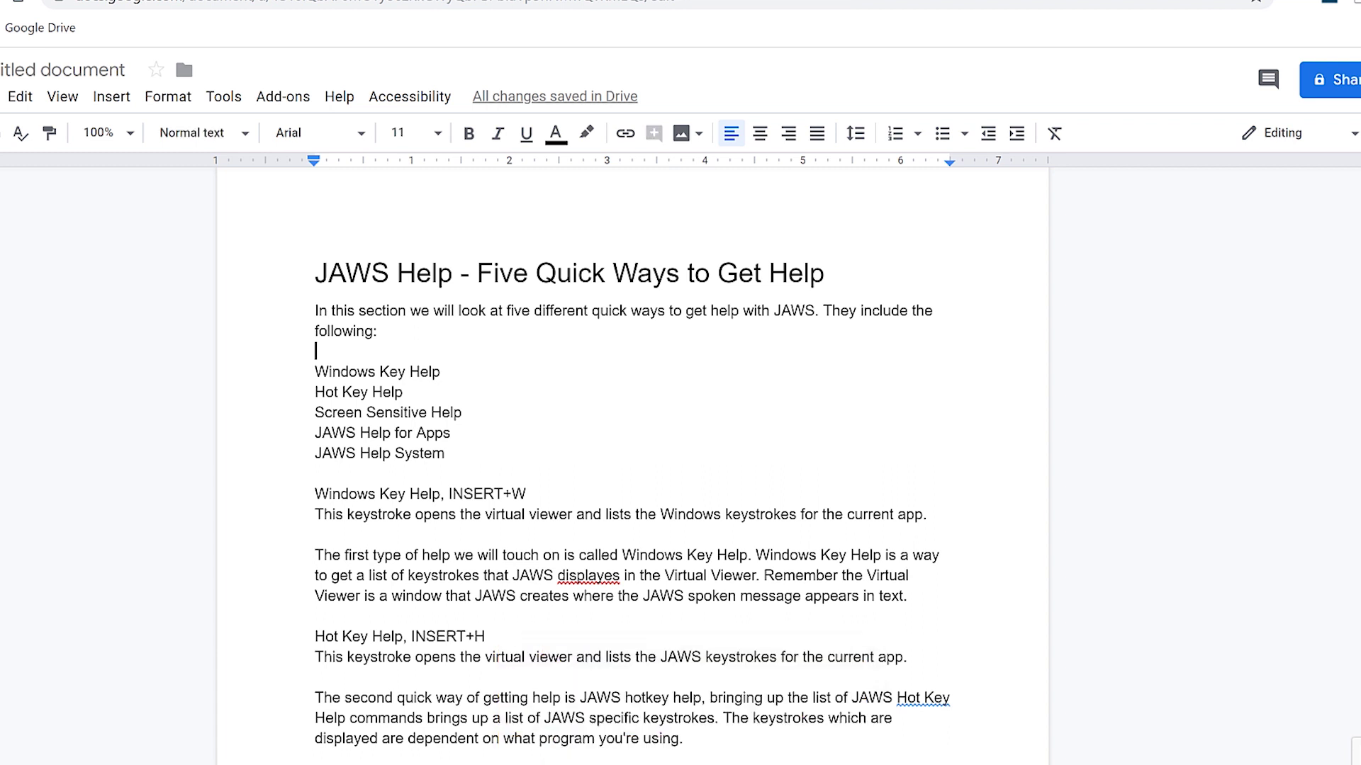
Apply Heading 2 to 'Windows Key Help, INSERT+W' and 'Hot Key Help, INSERT+H', then return to the top
key(Down)
key(Down)
key(Down)
key(Down)
key(Down)
key(Down)
key(ctrl+alt+2)
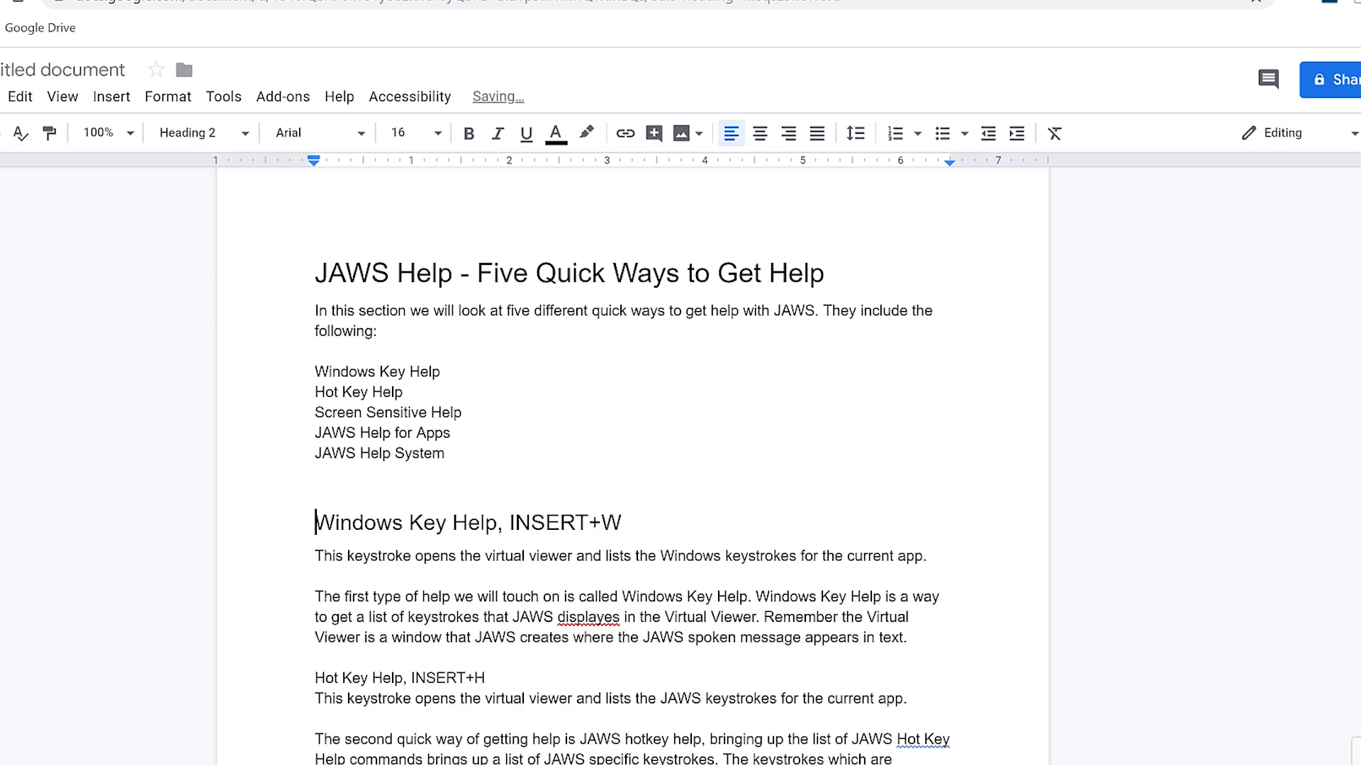
key(Down)
key(Down)
key(Down)
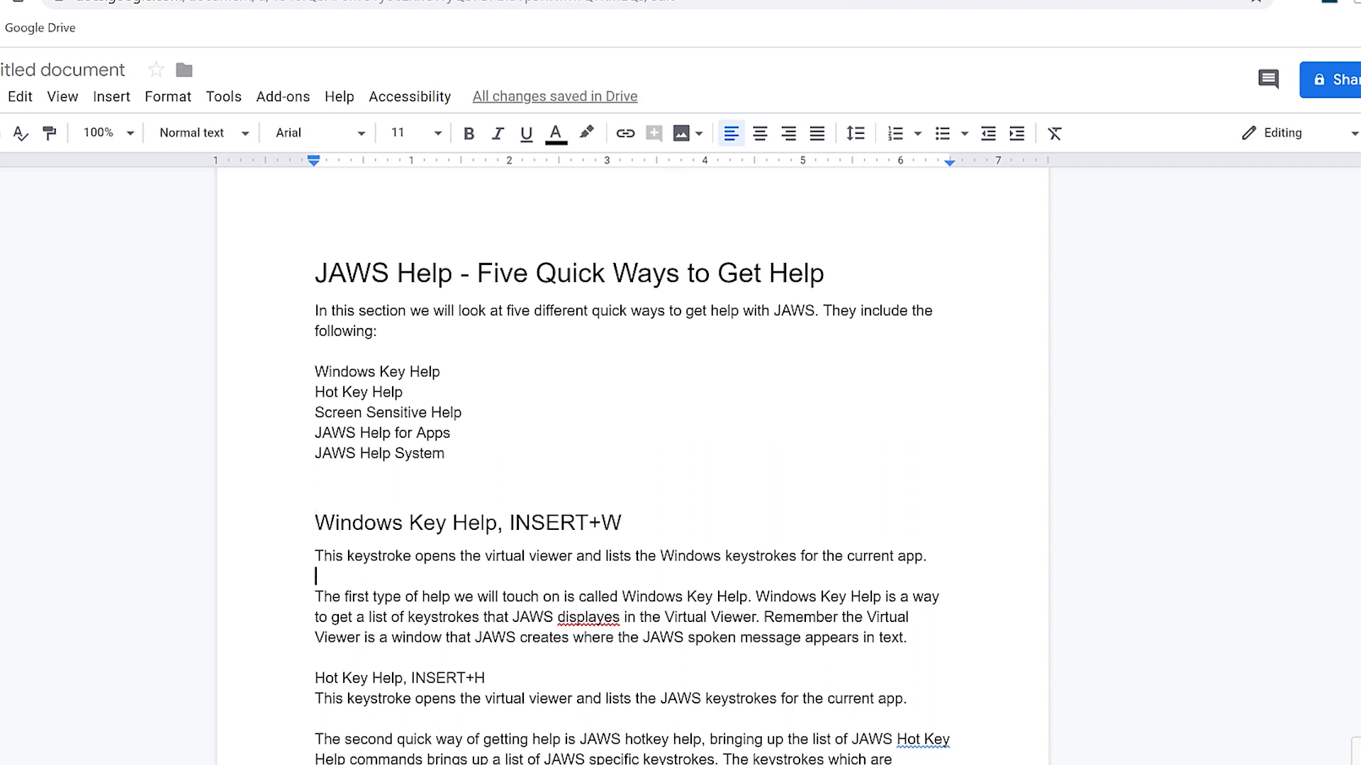
key(Down)
key(Down)
key(ctrl+alt+2)
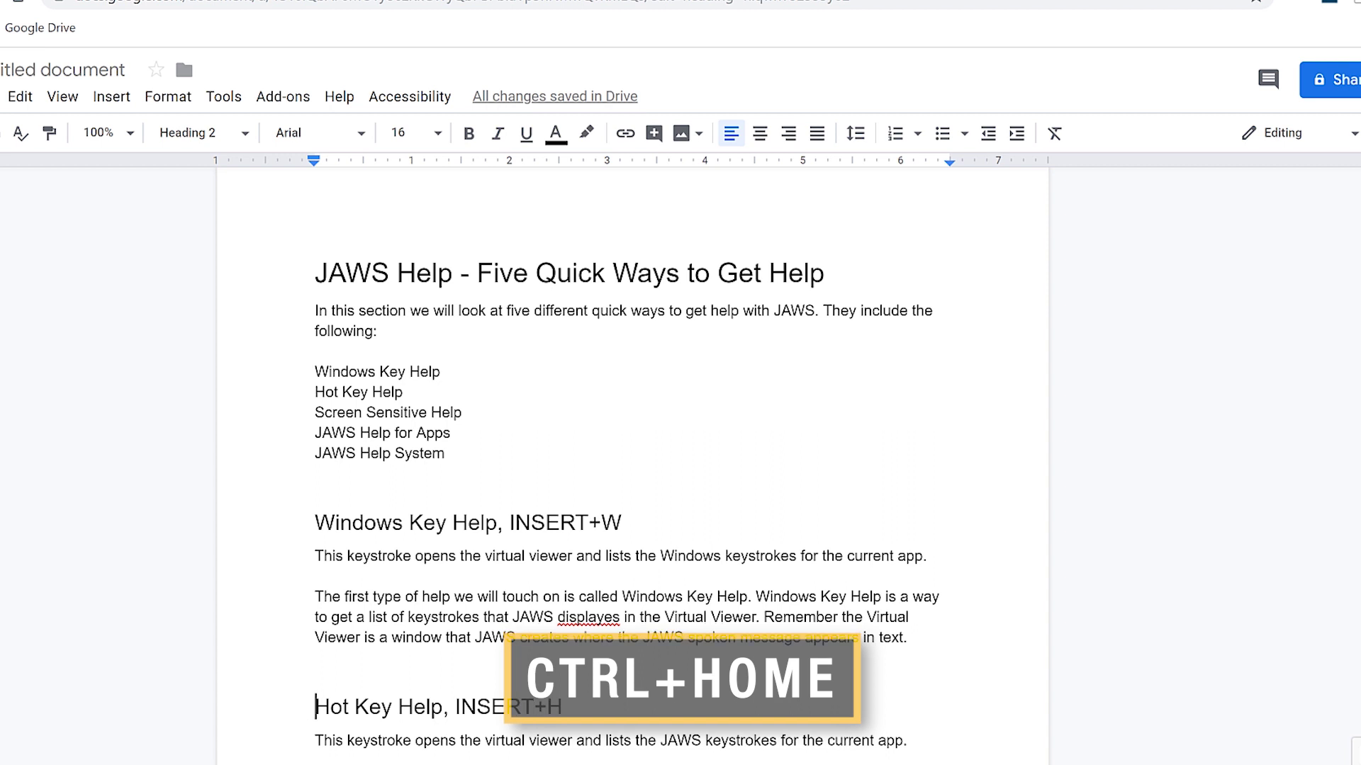
key(ctrl+Home)
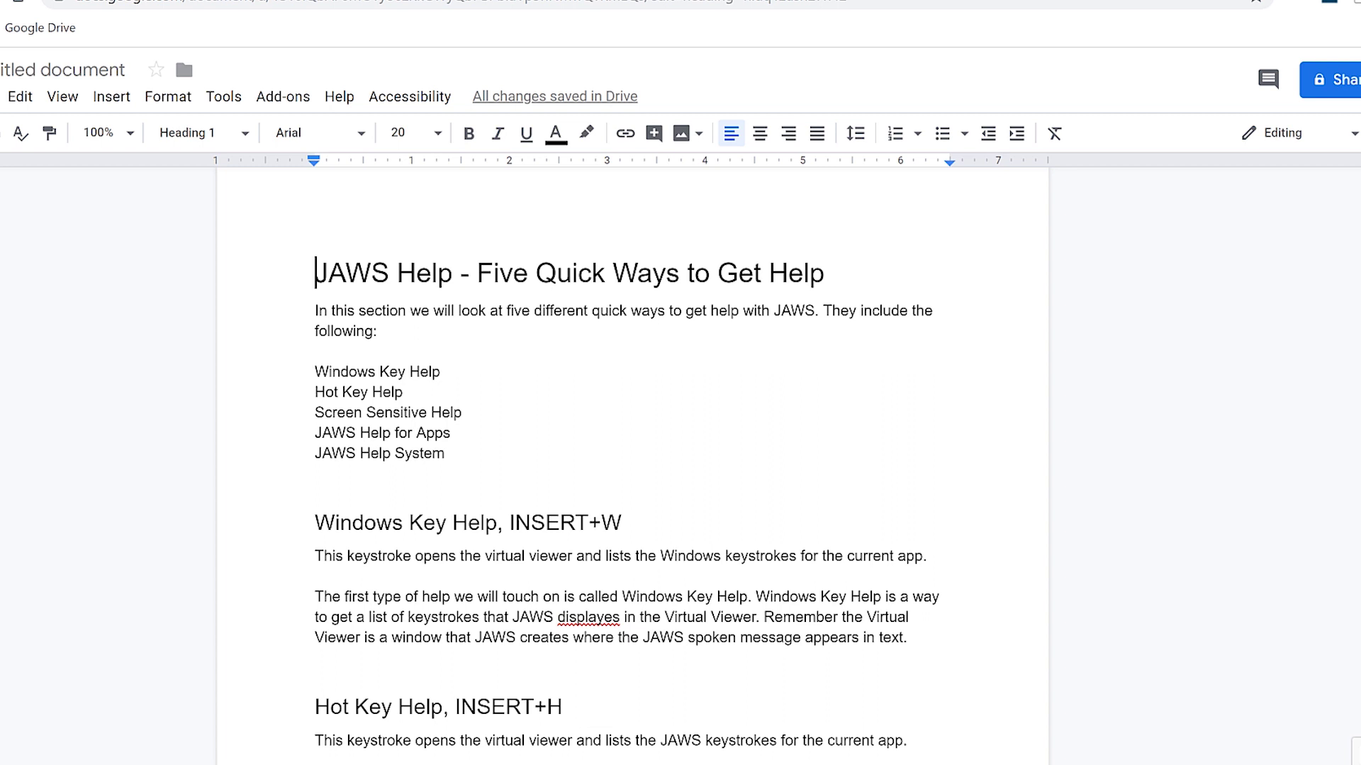
Select the help-type lines starting at Windows Key Help and apply bullets with Ctrl+Shift+8
click(314, 310)
key(Down)
key(Down)
key(Down)
key(shift+Down)
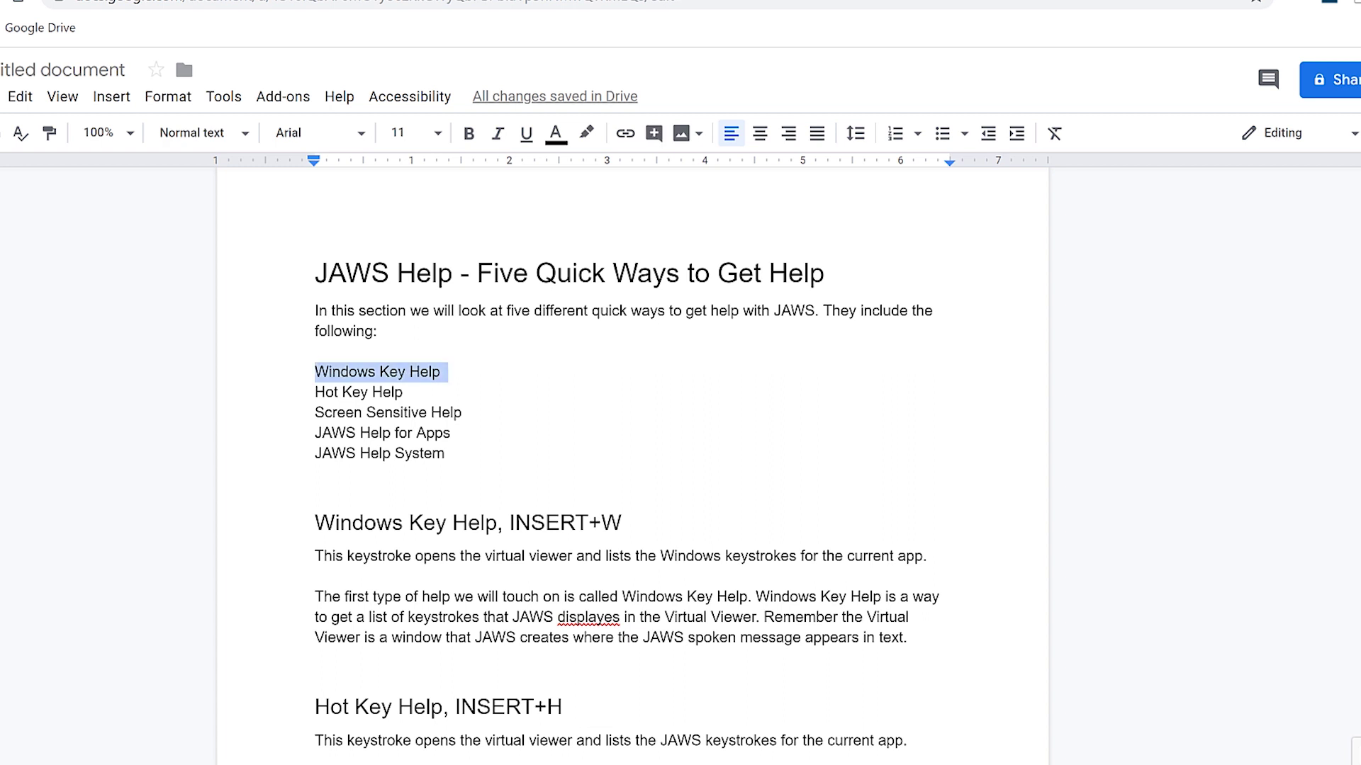
key(shift+Down)
key(shift+Down)
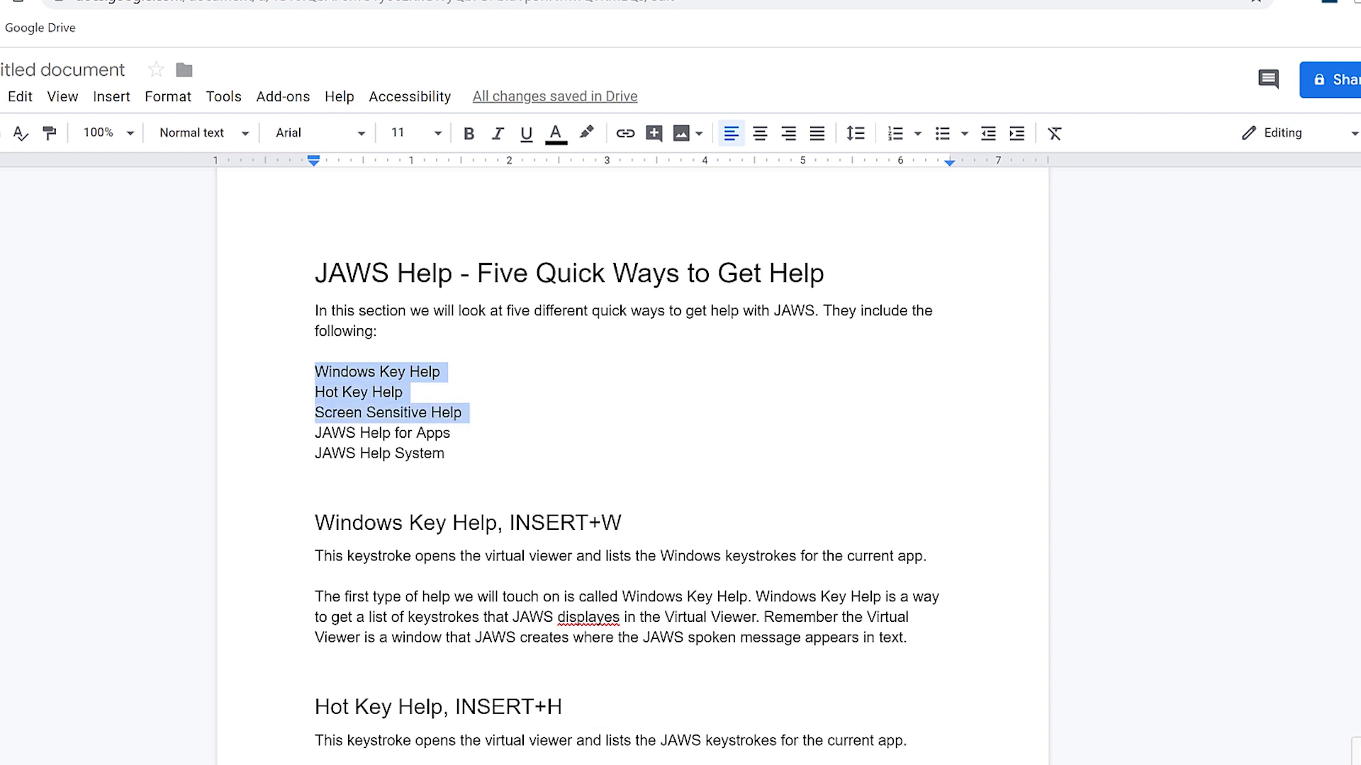
key(shift+Down)
key(shift+Down)
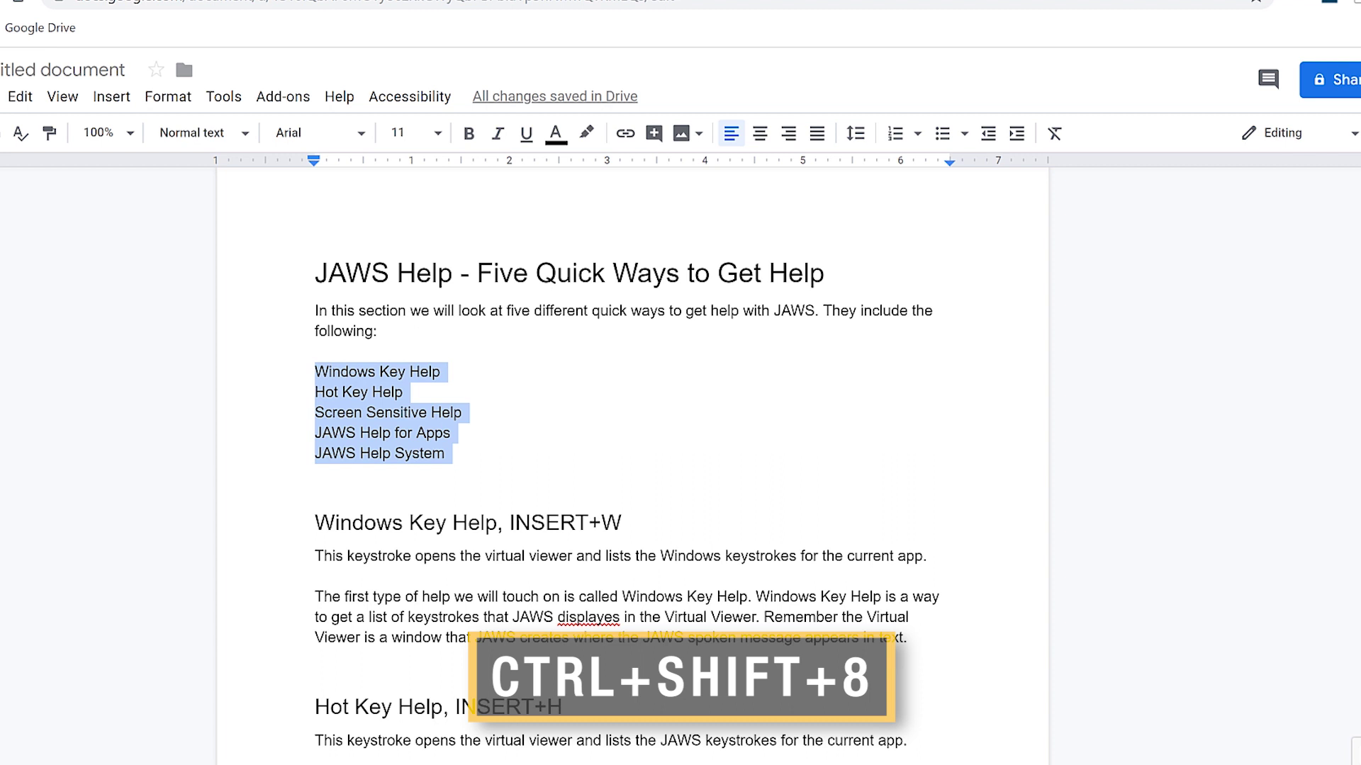
key(ctrl+shift+8)
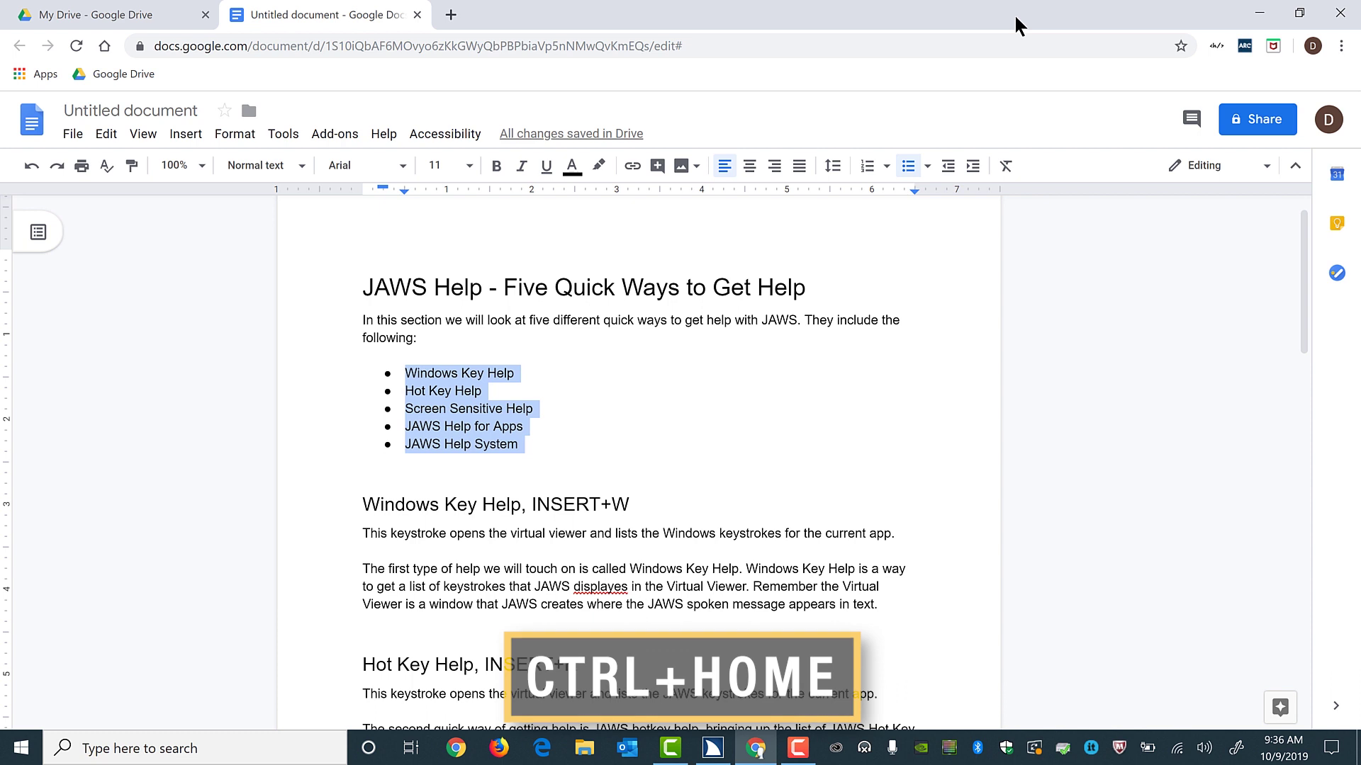
key(ctrl+Home)
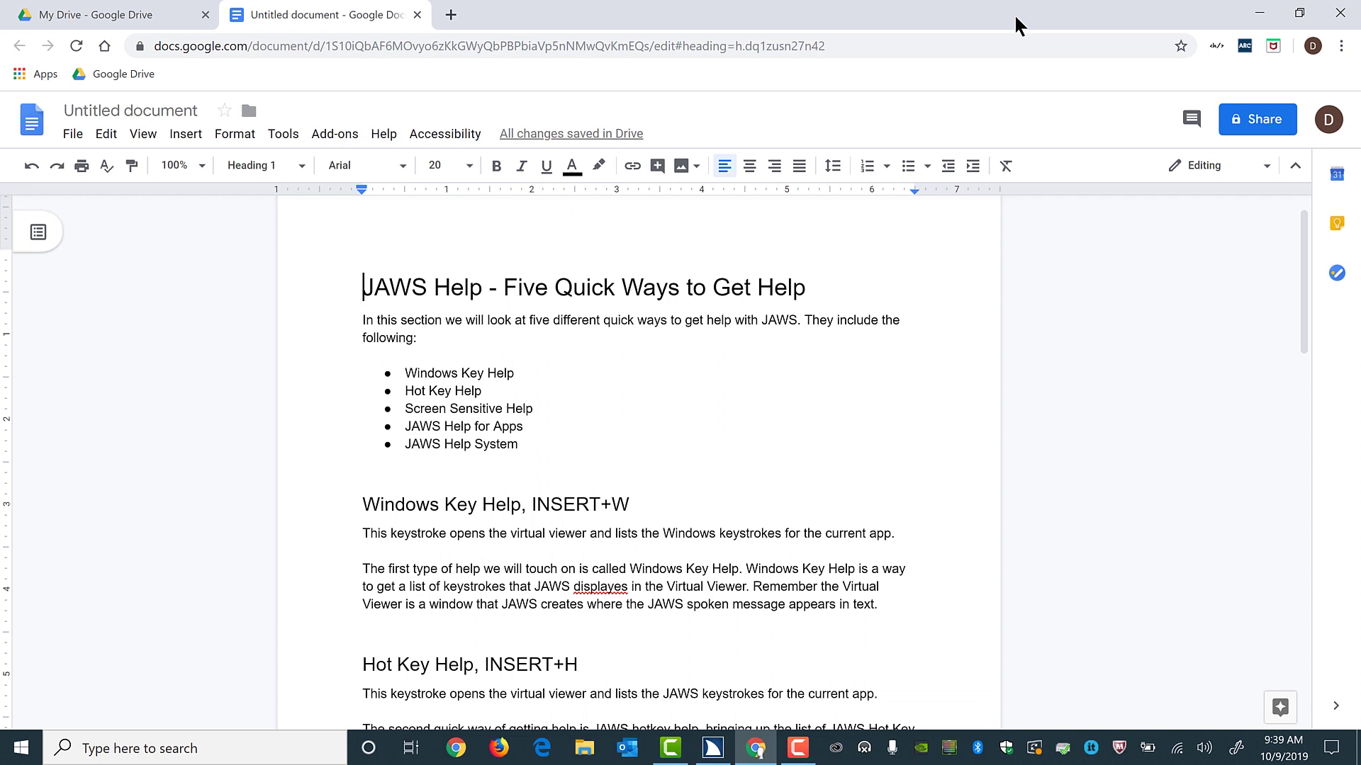
key(l)
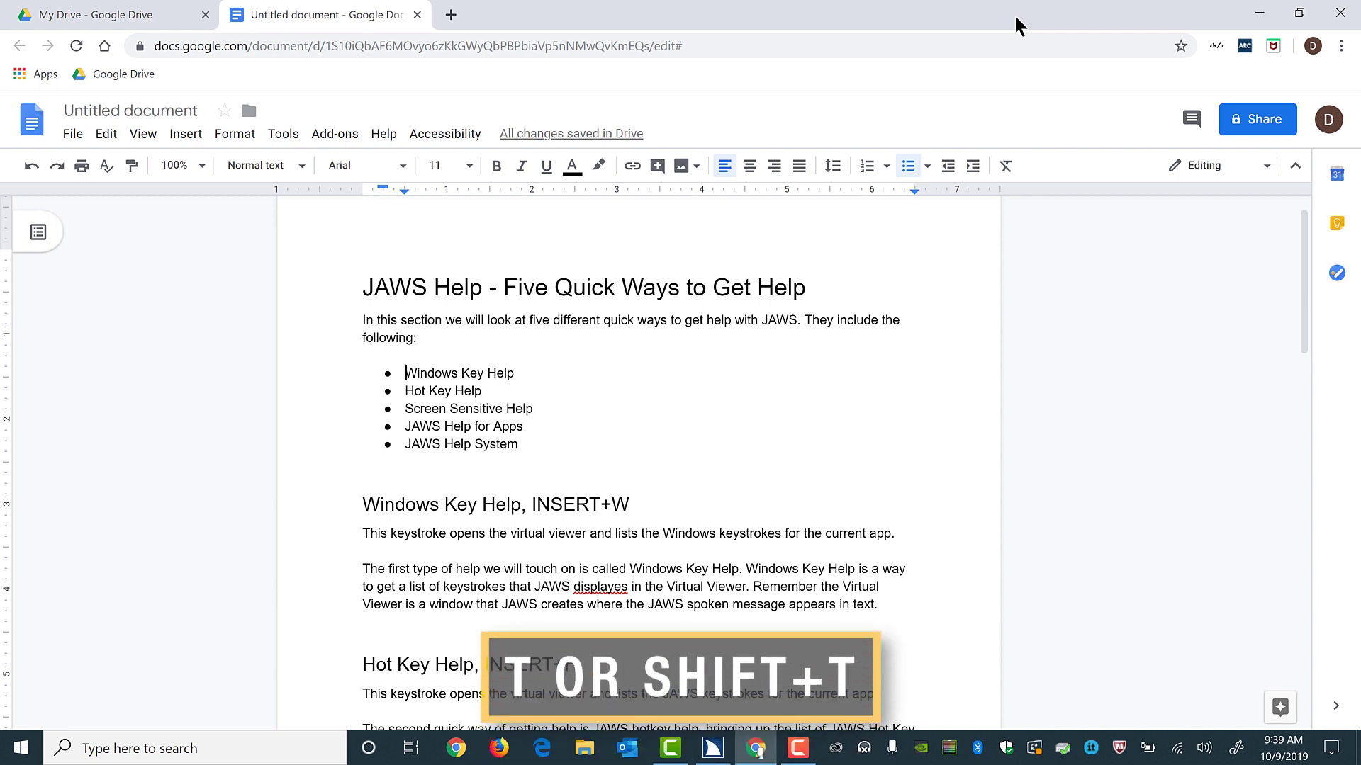
key(t)
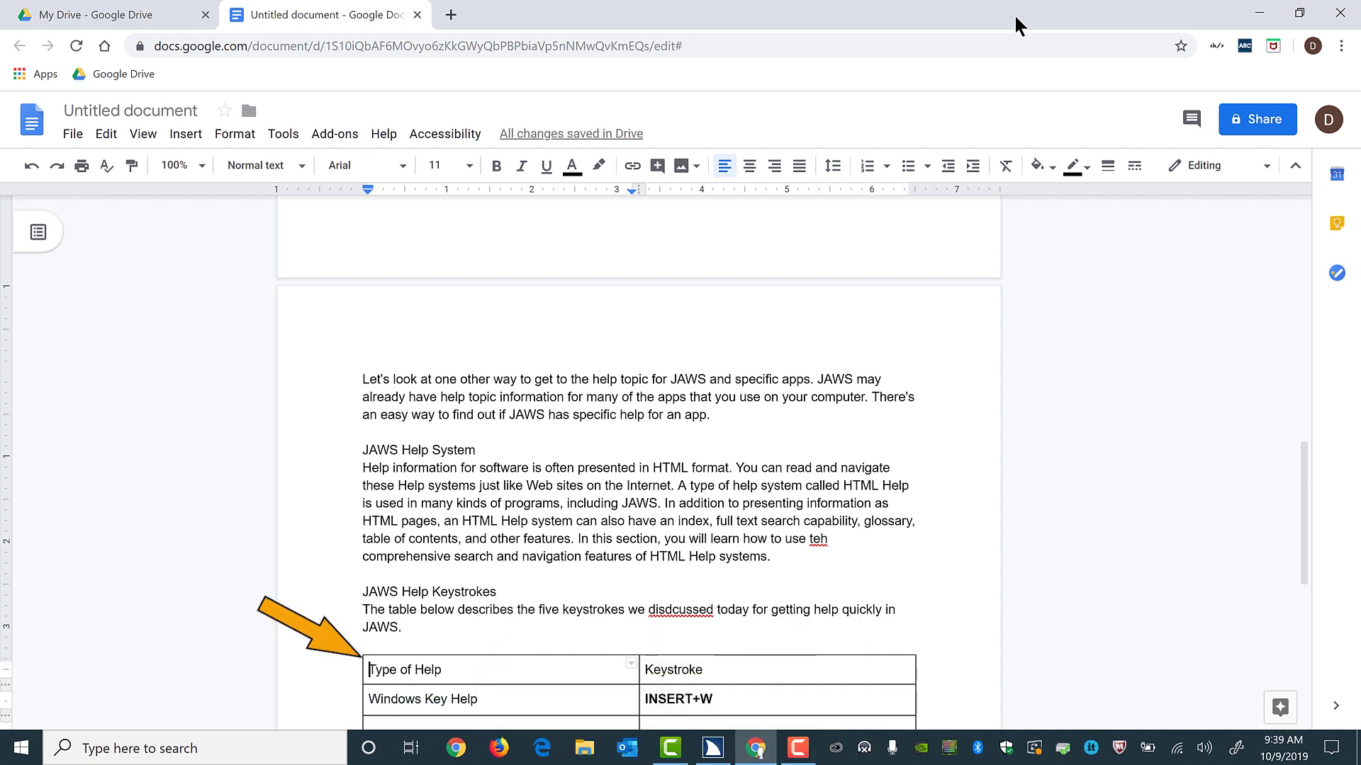
key(Escape)
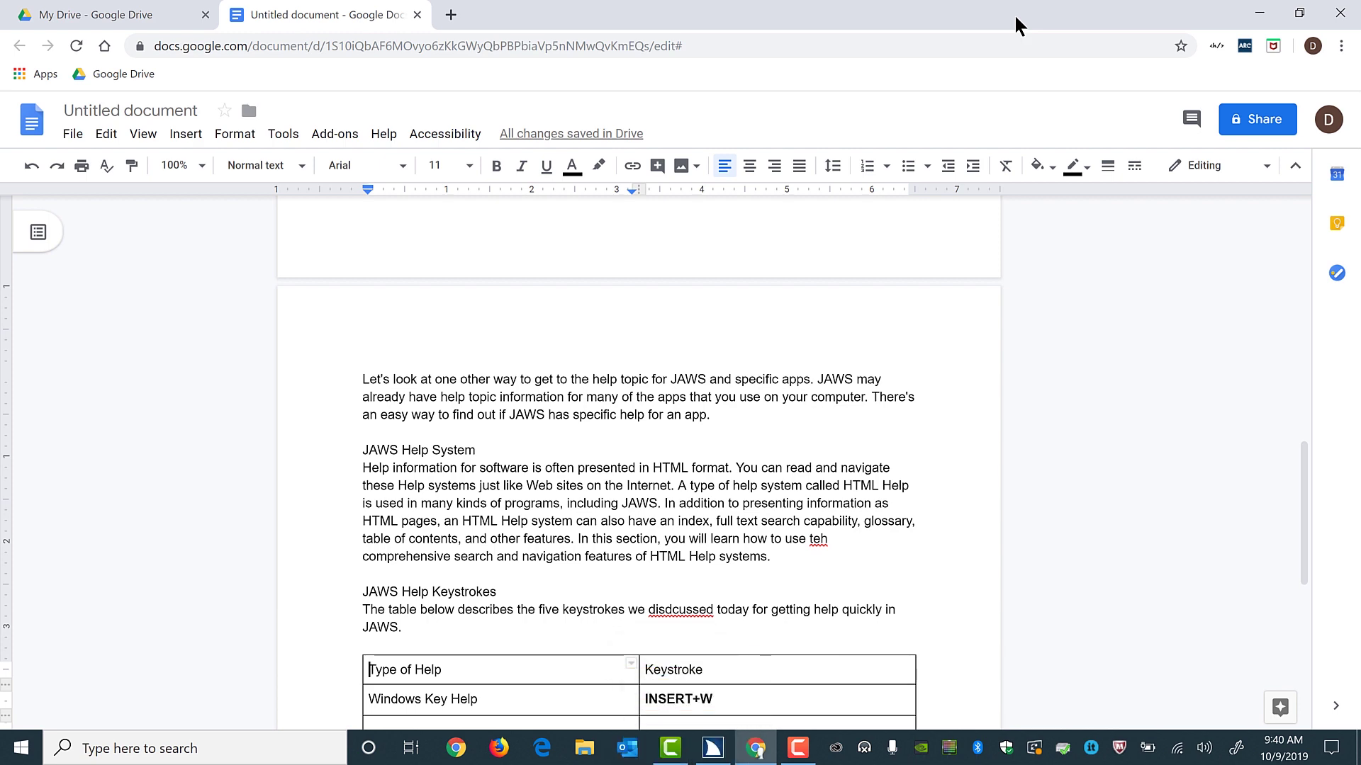
key(ctrl+Home)
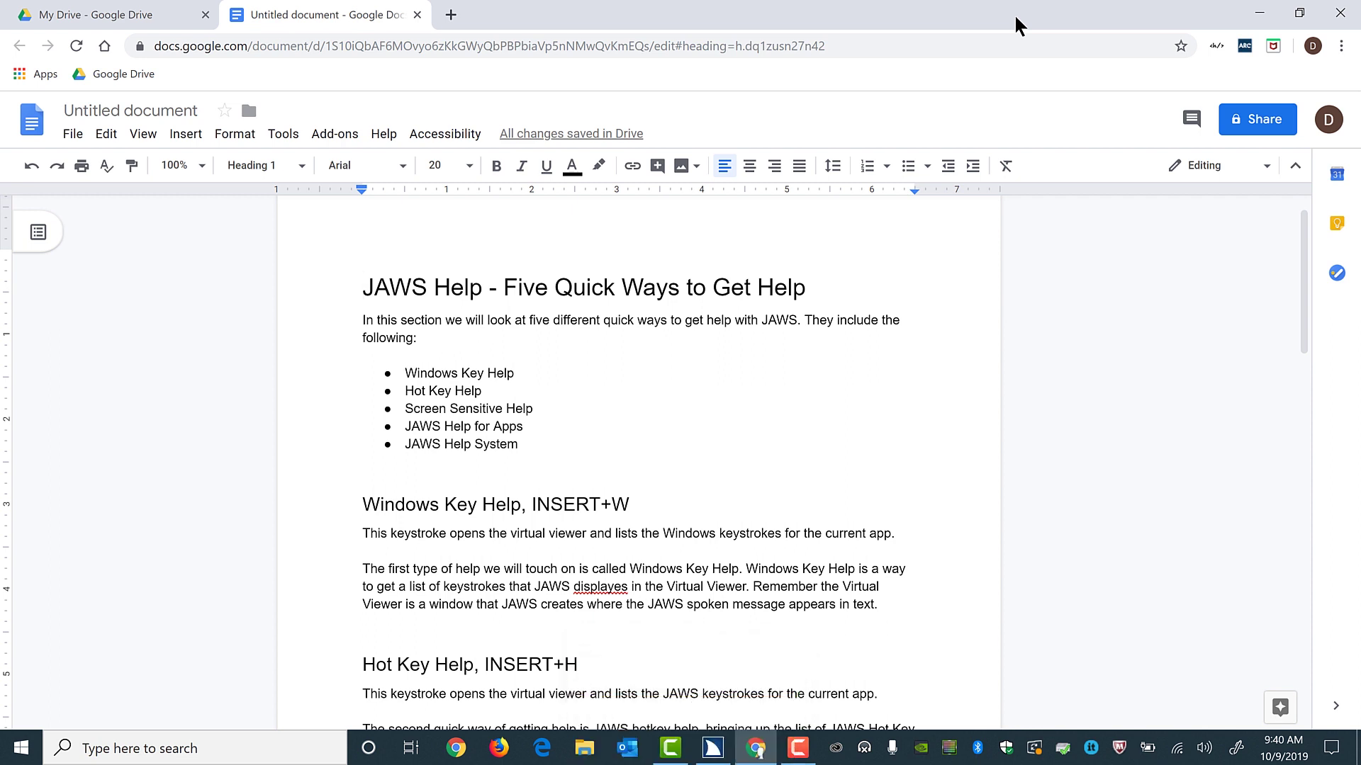
key(ctrl+apostrophe)
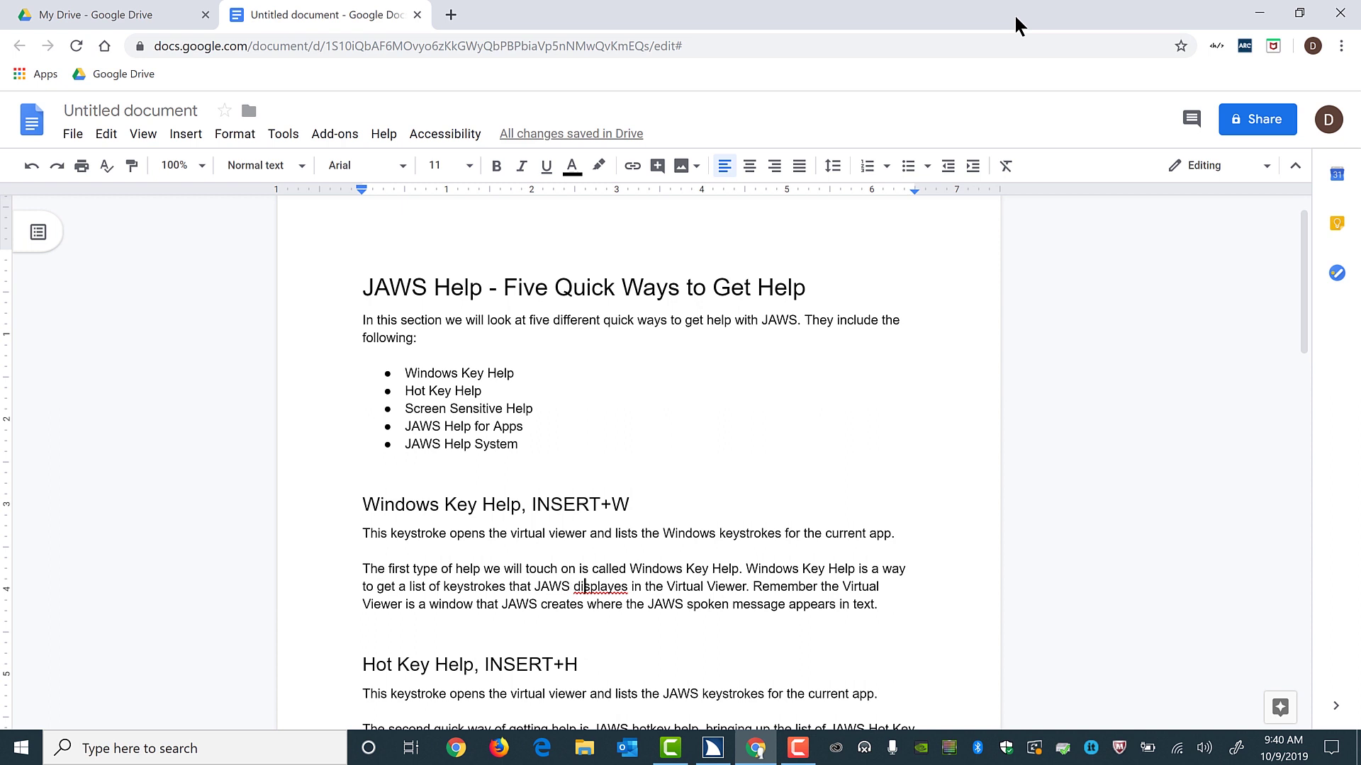
key(Right)
key(Right)
key(Right)
key(Right)
key(Right)
key(Right)
key(ctrl+apostrophe)
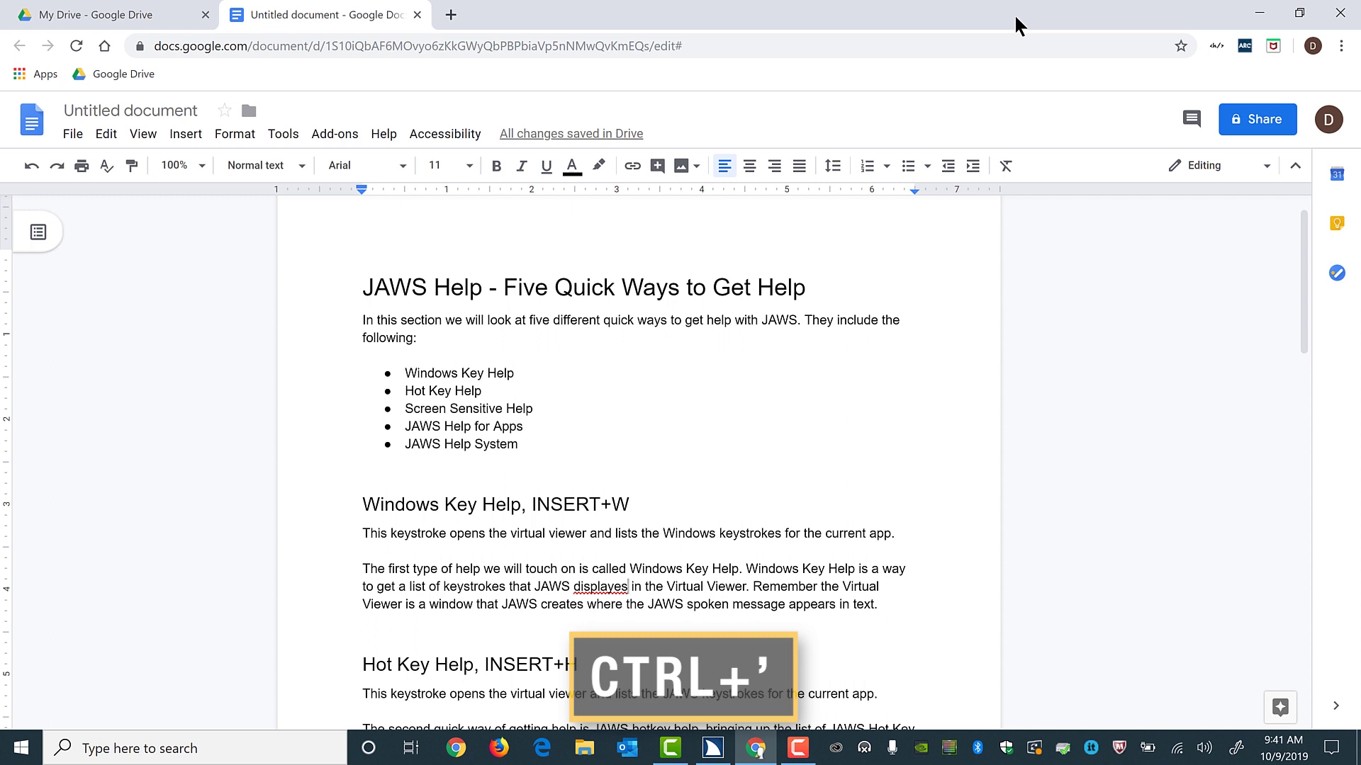
key(ctrl+apostrophe)
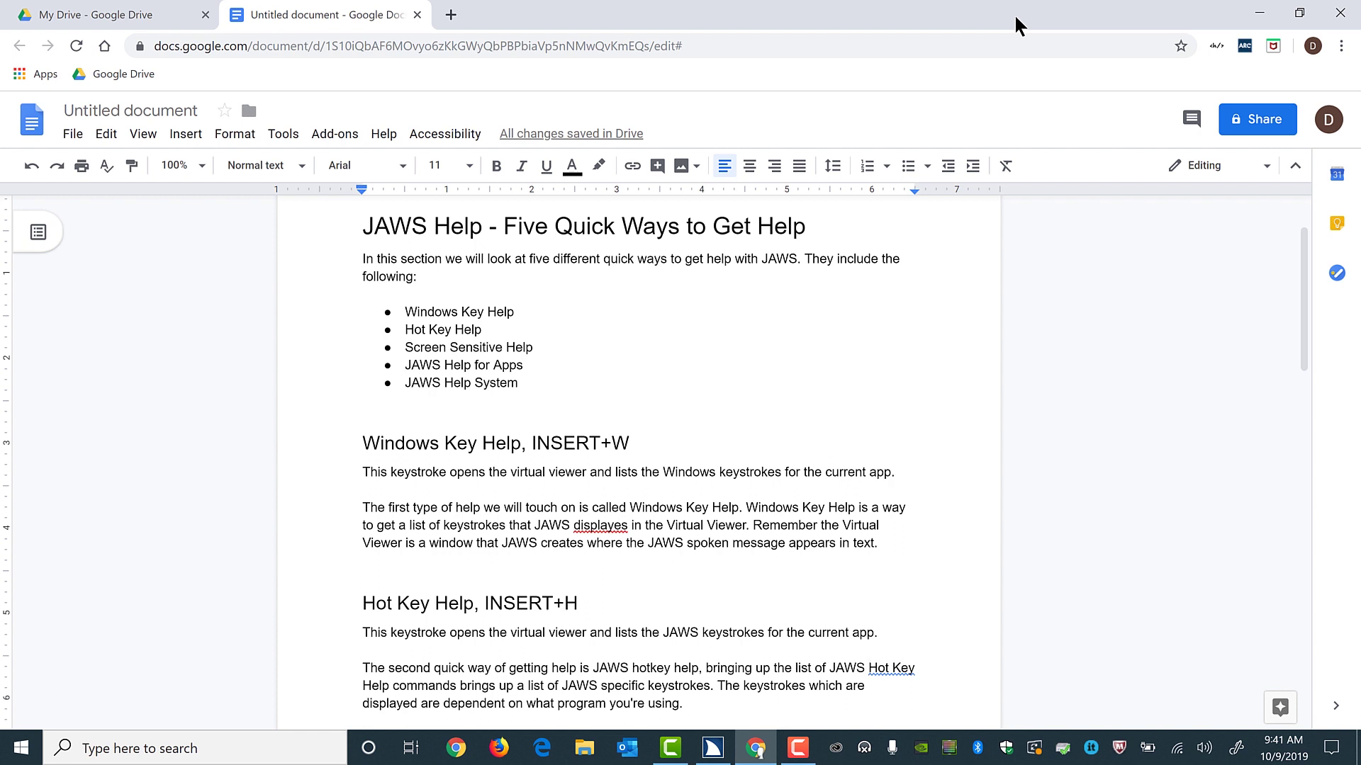
key(ctrl+apostrophe)
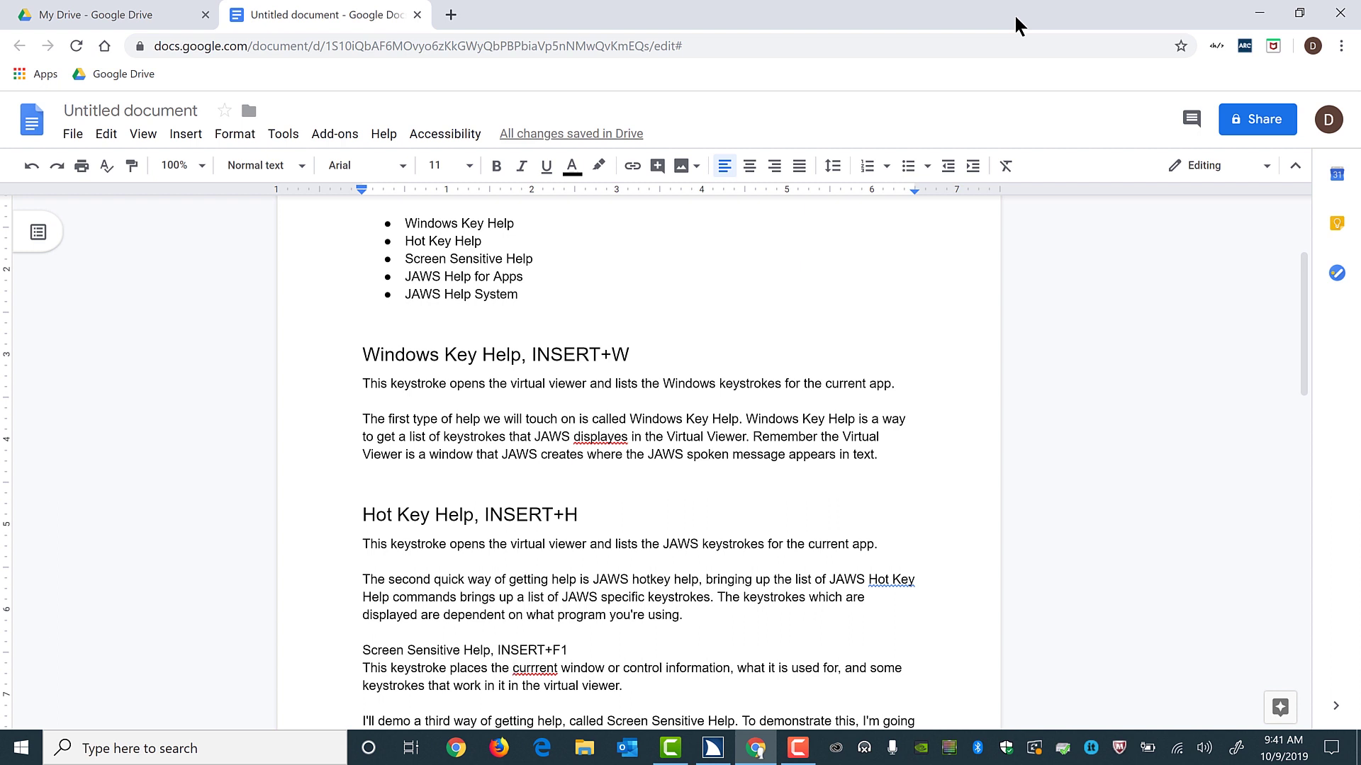
key(ctrl+alt+a)
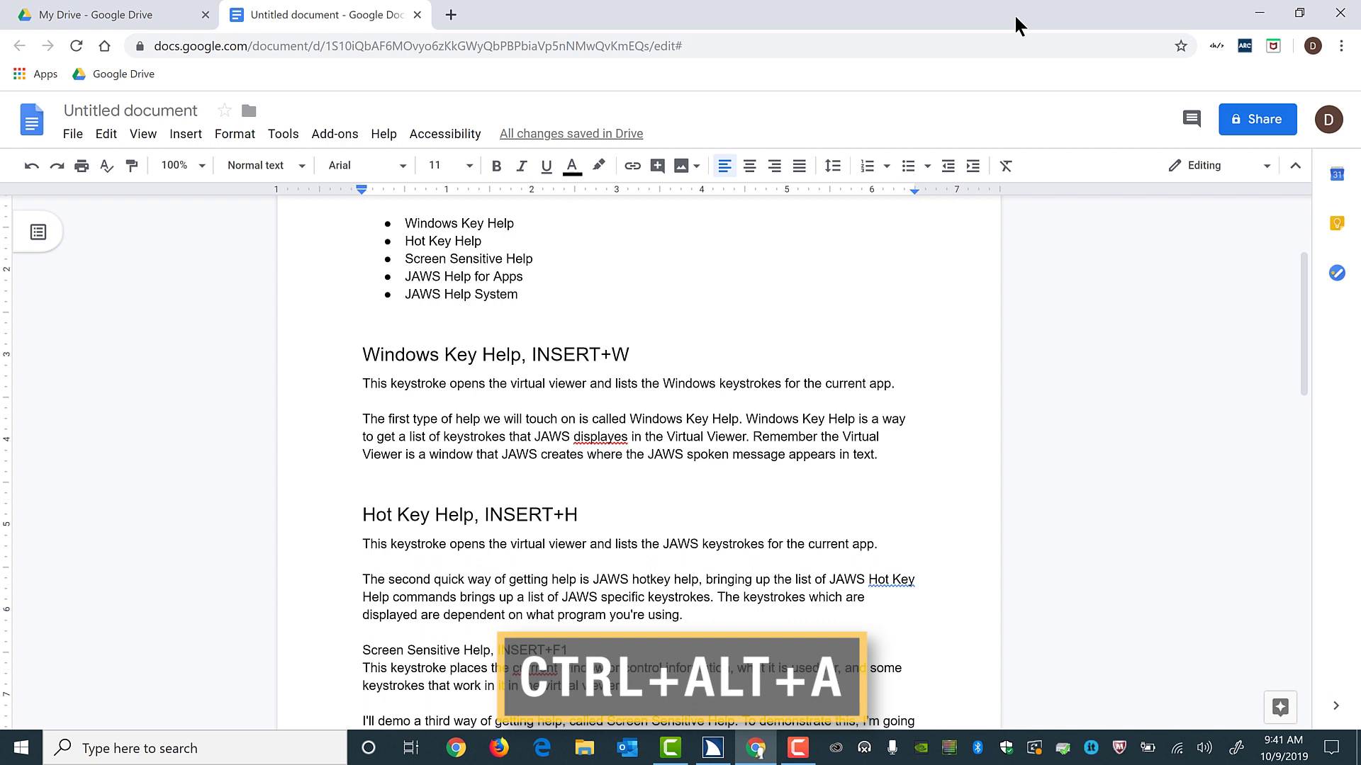
key(ctrl+alt+f)
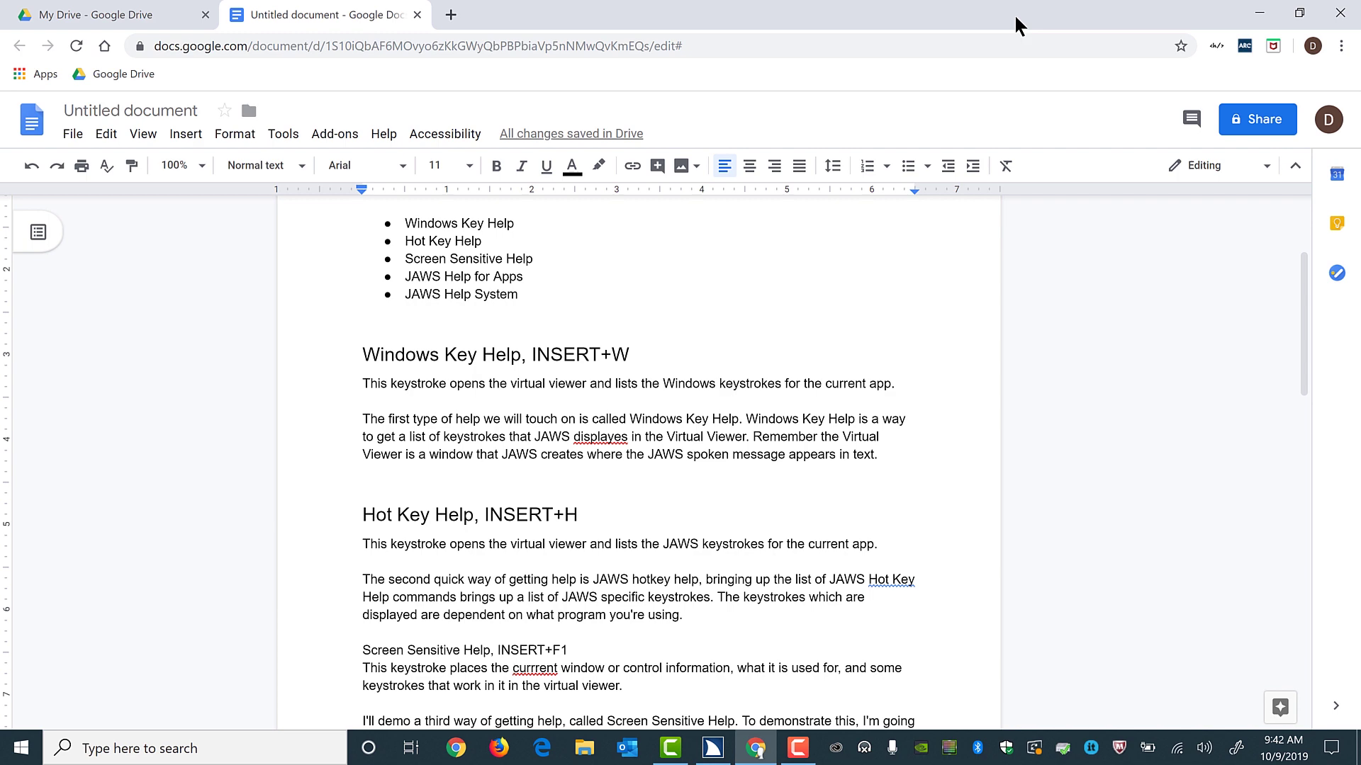
key(ctrl+alt+p)
key(ctrl+alt+h)
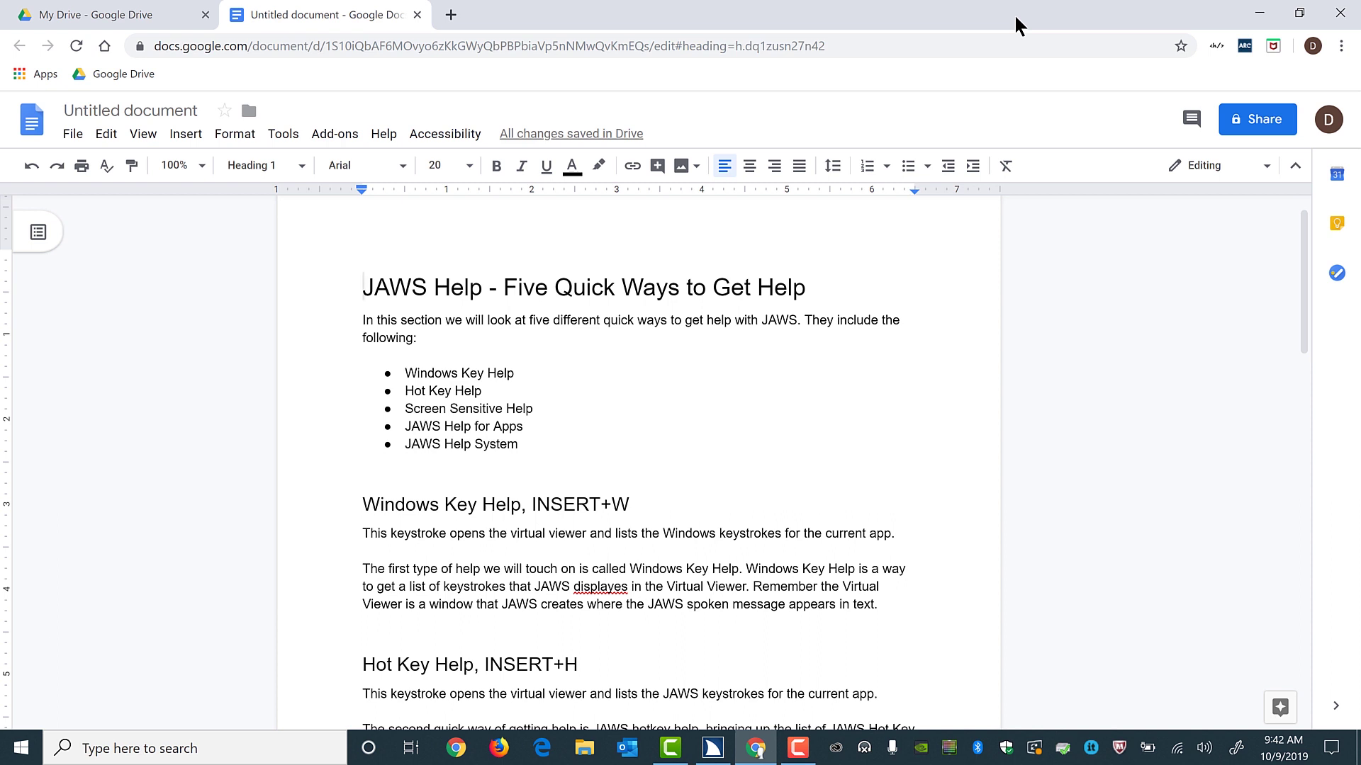
key(Down)
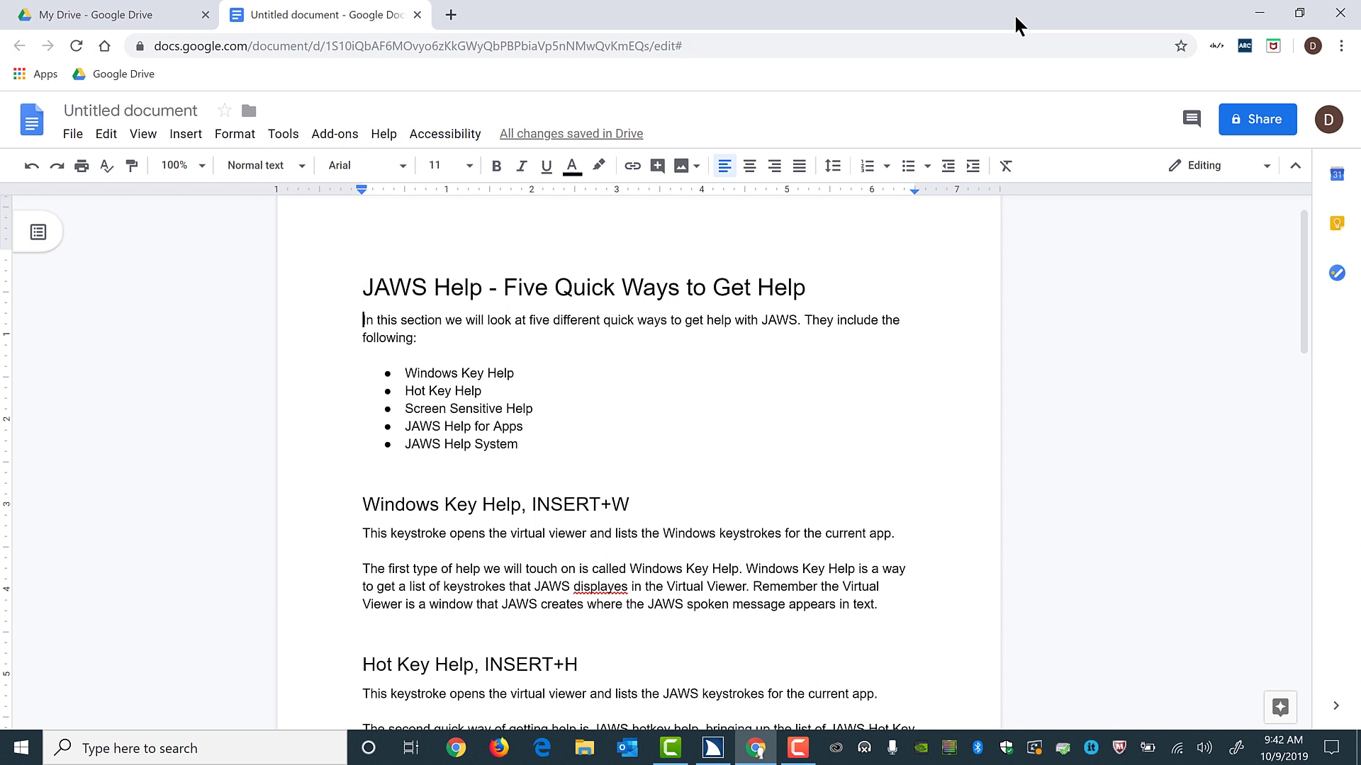